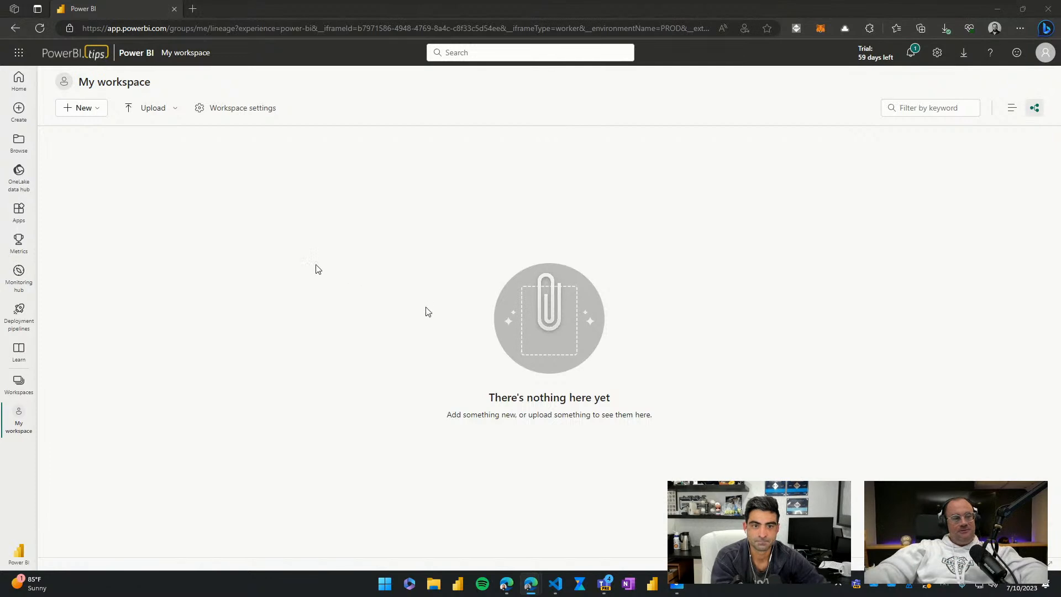
Step: Open the Demo - Learn Fabric workspace from the list of workspaces
click(24, 392)
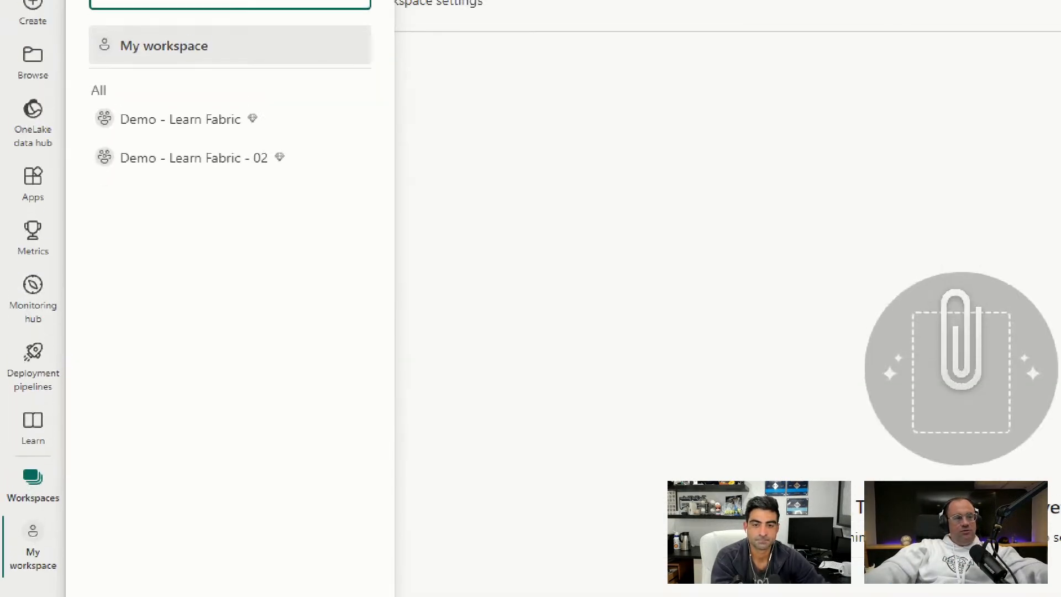
drag(83, 91, 275, 160)
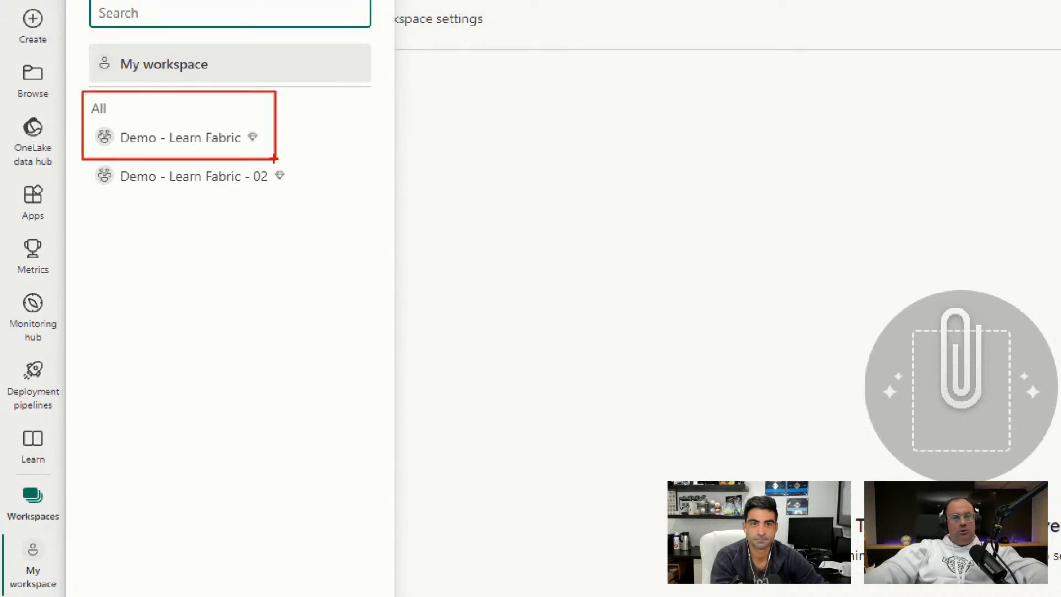
key(Escape)
click(112, 178)
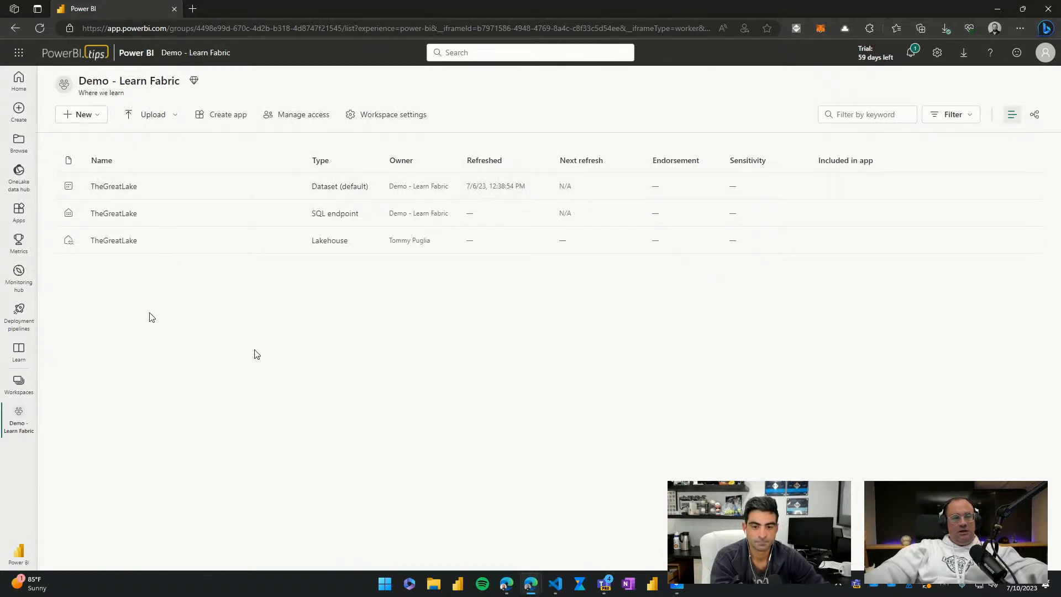
Step: Examine TheGreatLake's dataset, SQL endpoint and lakehouse entries in the workspace, and locate the Power BI experience switcher
key(ctrl+1)
click(133, 244)
drag(73, 217, 227, 271)
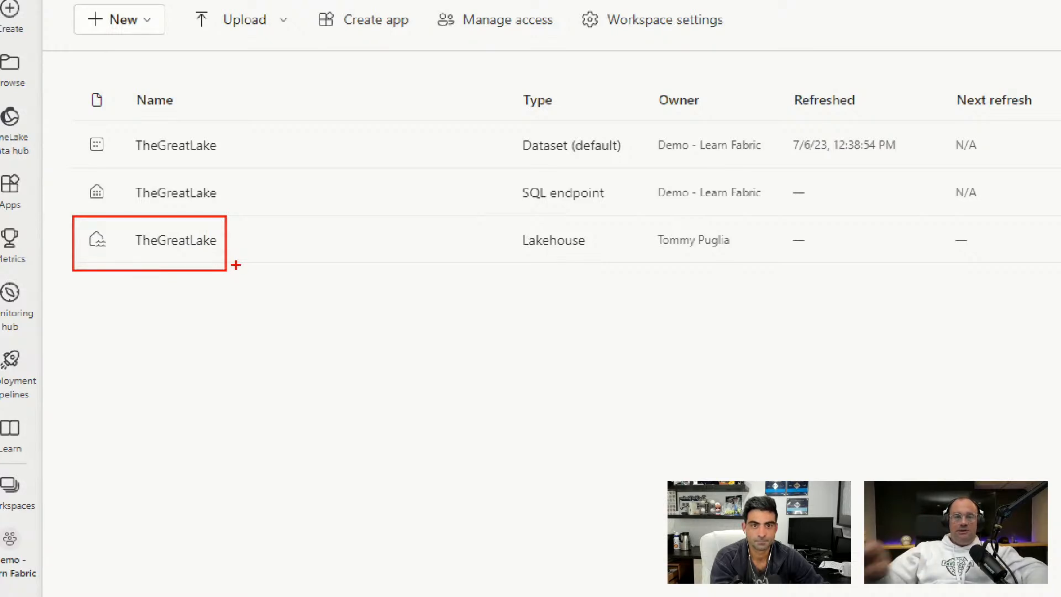
drag(226, 193, 275, 183)
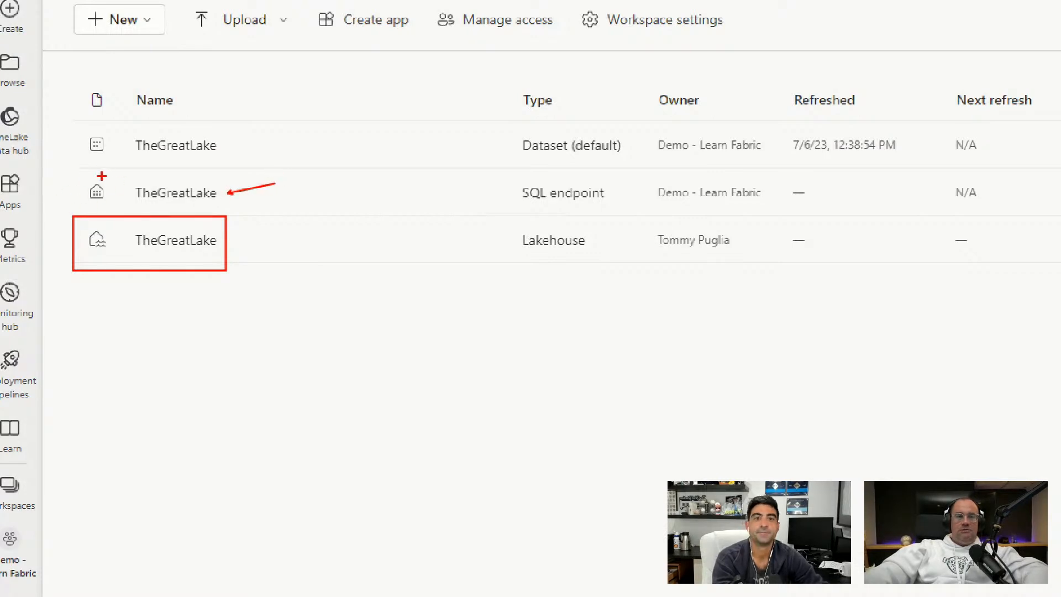
drag(232, 145, 259, 131)
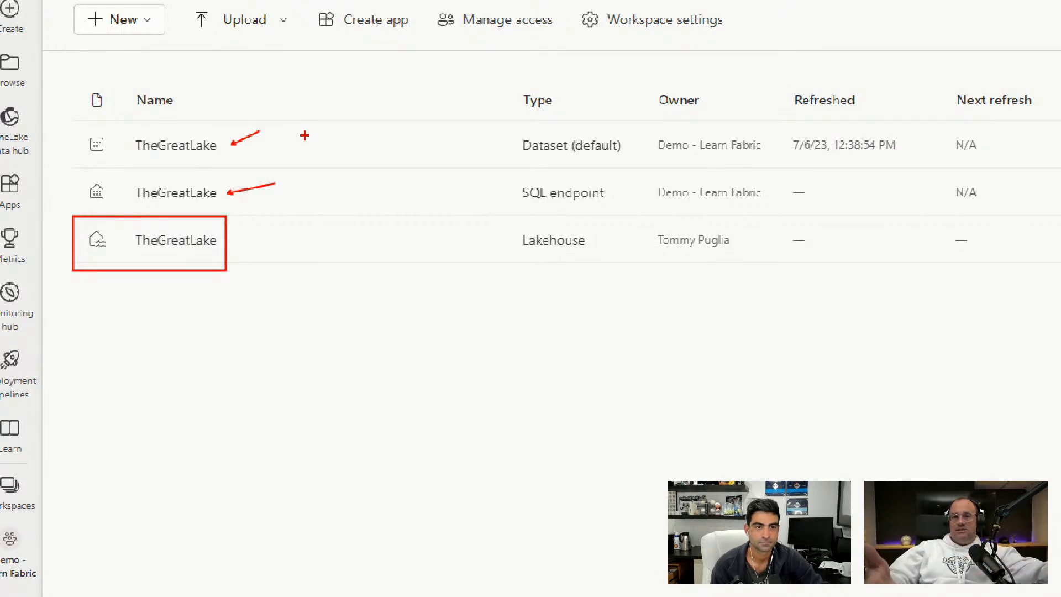
key(Escape)
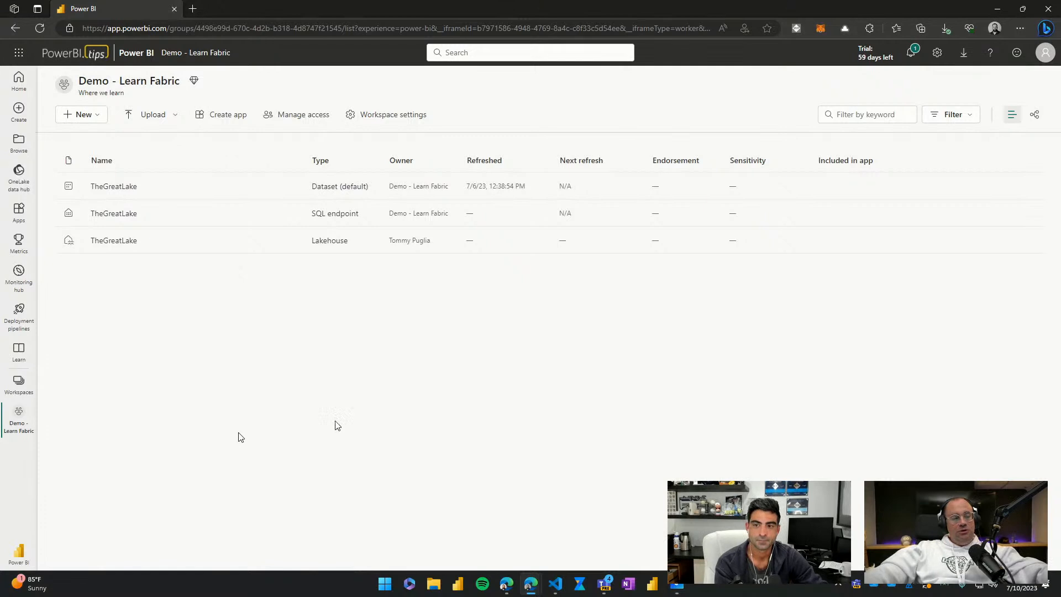
drag(65, 492, 3, 547)
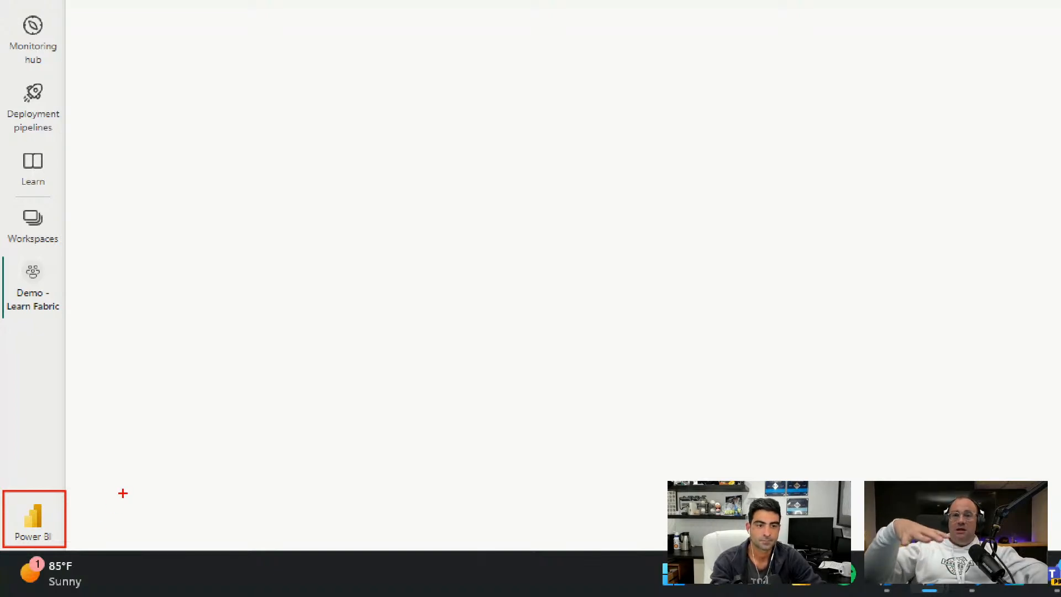
key(Escape)
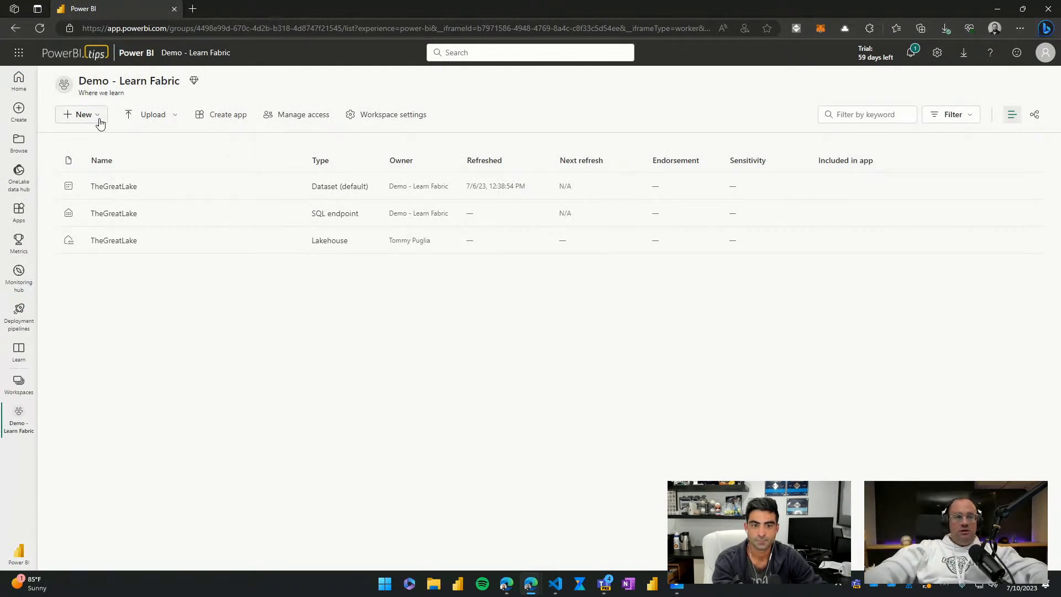
Step: Look through the item types that can be created in the workspace under the Power BI experience
key(ctrl+1)
click(132, 105)
drag(48, 56, 152, 135)
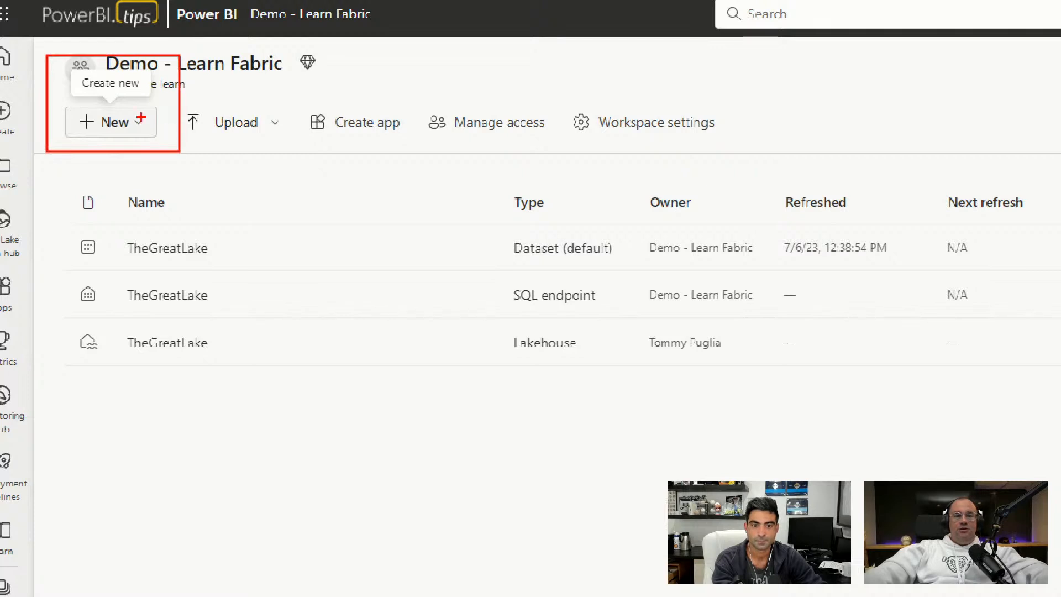
key(Escape)
click(102, 117)
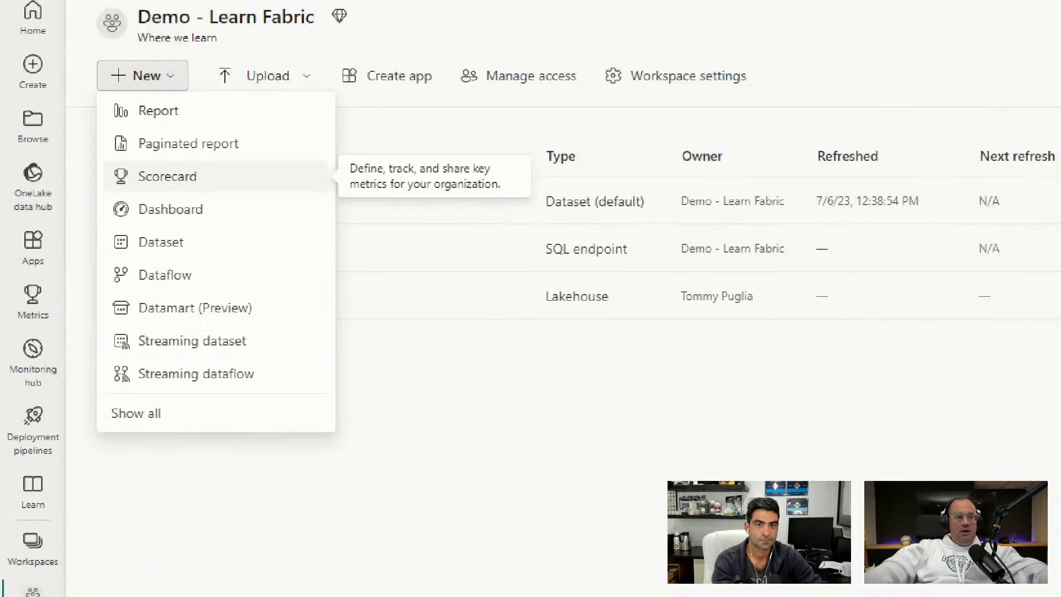
click(103, 263)
drag(103, 262, 216, 288)
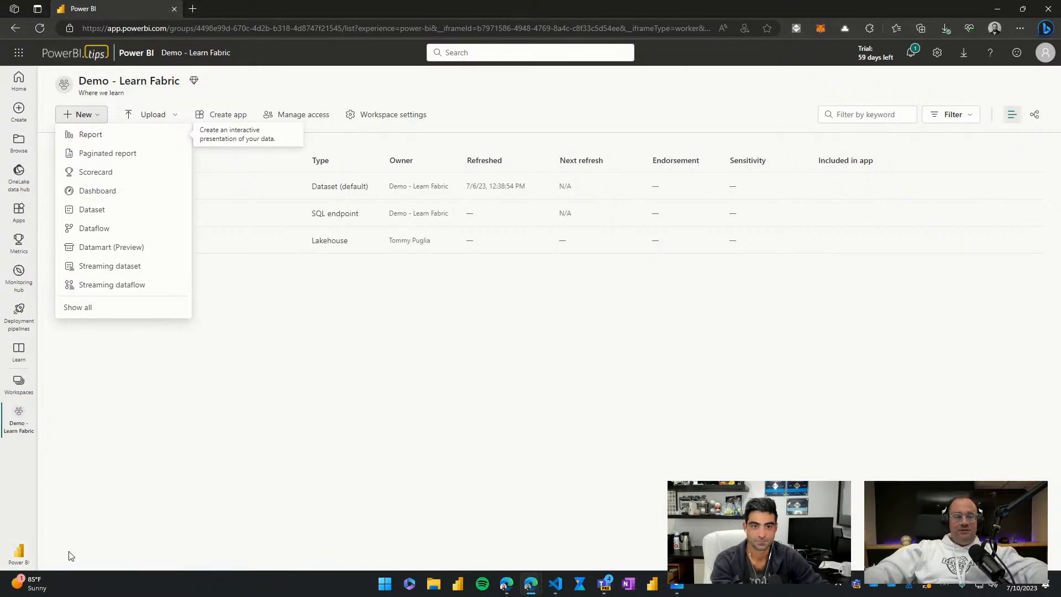
Step: Switch to the Synapse Data Engineering experience and return to the Demo - Learn Fabric workspace
click(18, 562)
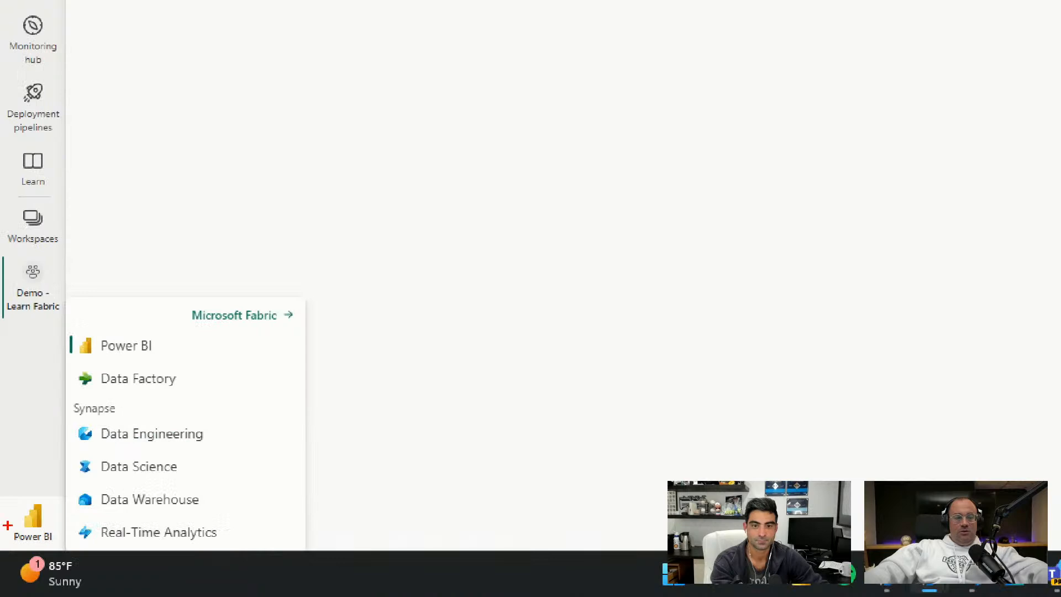
mouse_move(61, 416)
mouse_down()
mouse_move(95, 440)
mouse_move(234, 466)
mouse_move(237, 452)
mouse_up()
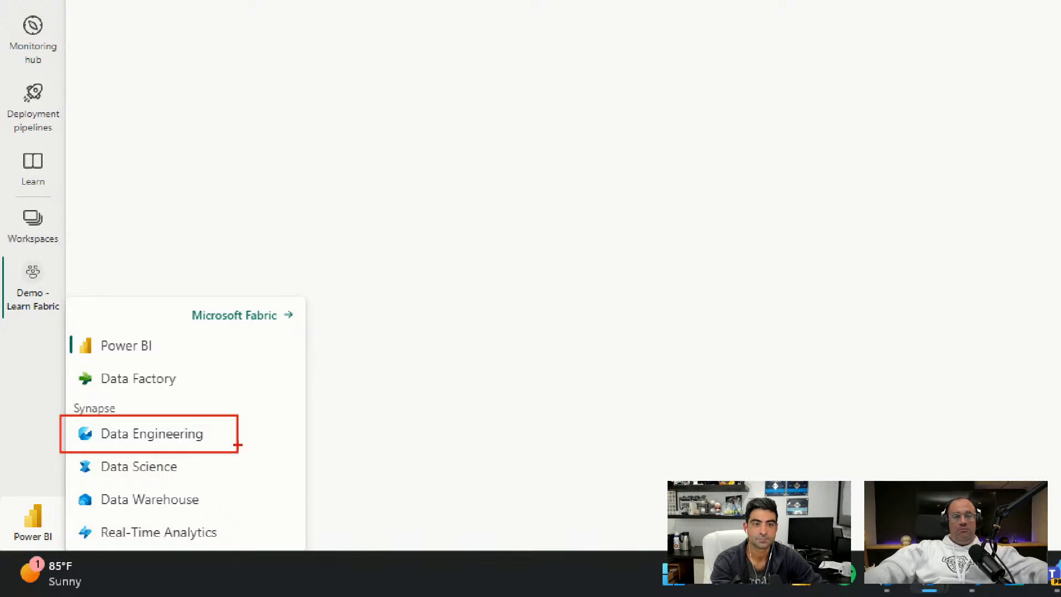
drag(223, 432, 265, 413)
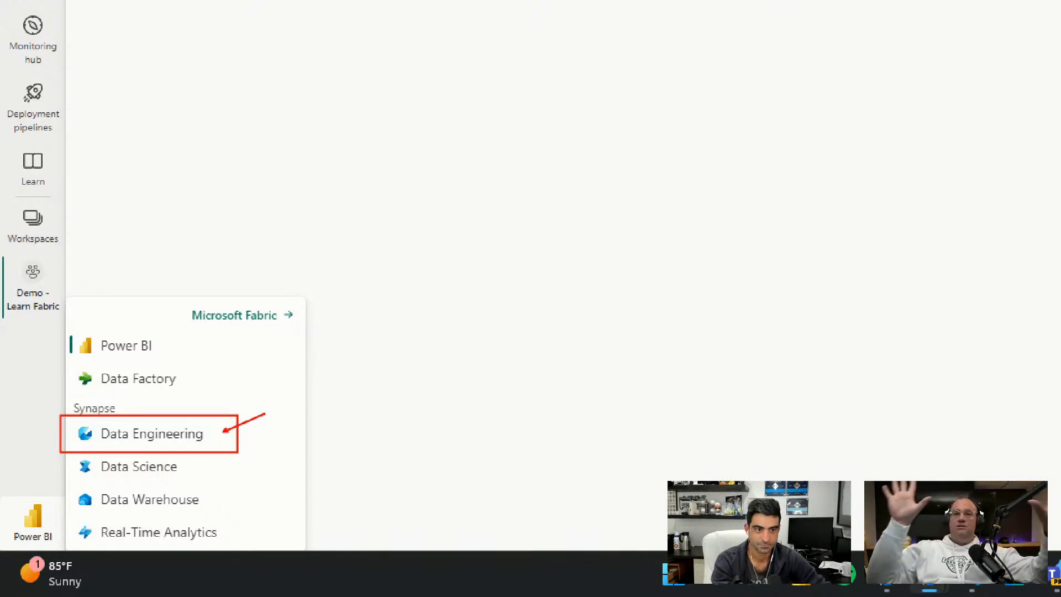
key(Escape)
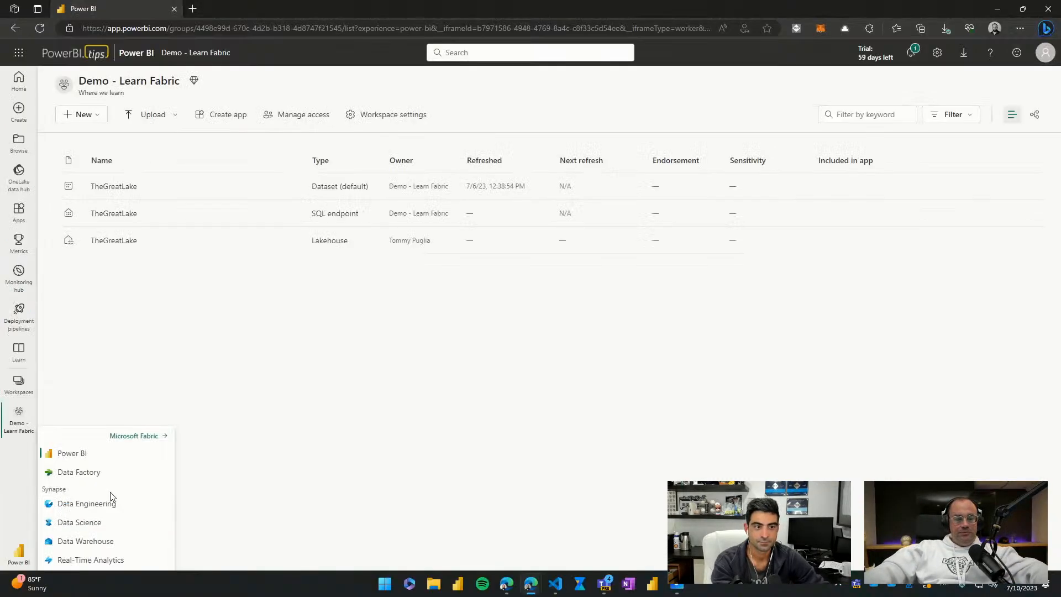
click(146, 433)
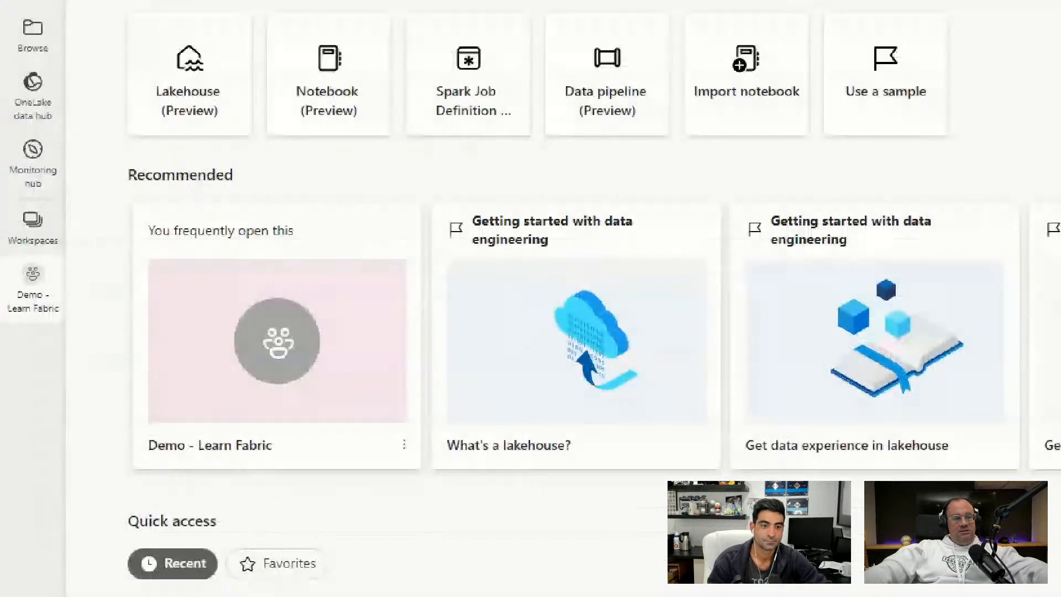
drag(0, 255, 70, 328)
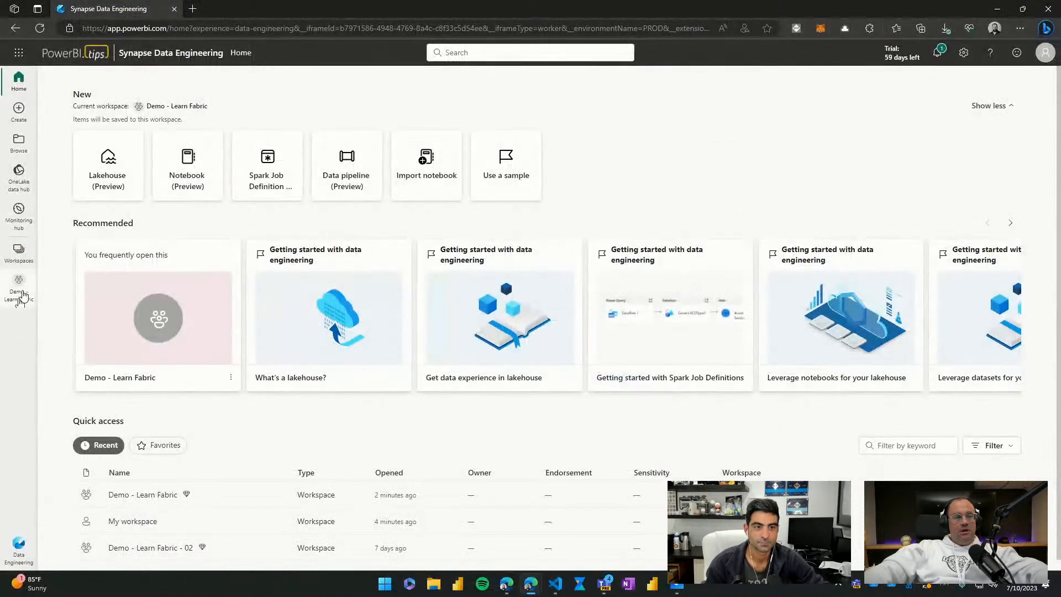
click(41, 298)
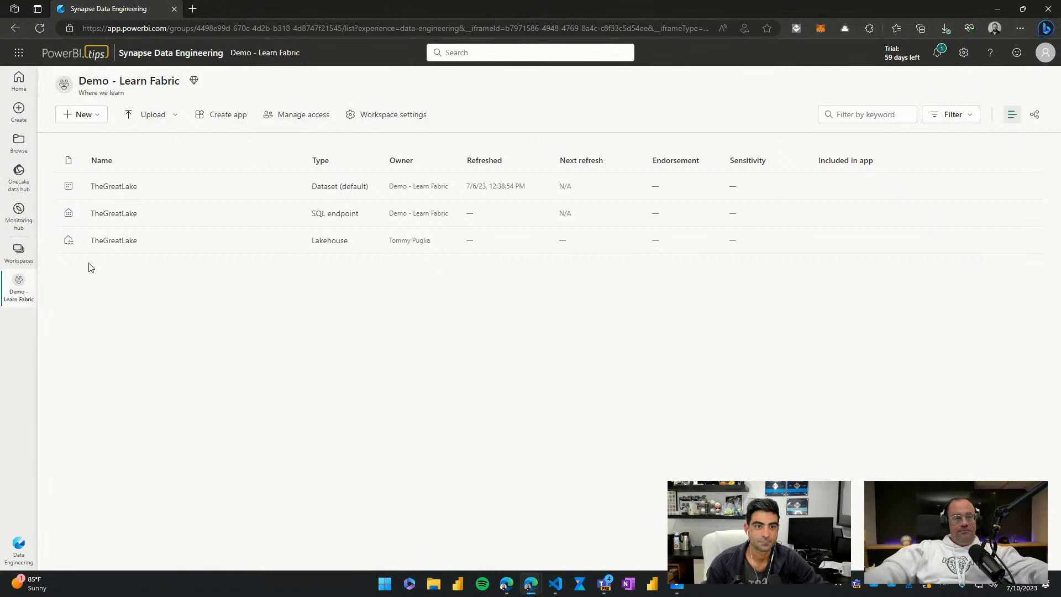
Step: Create a new Dataflow Gen2 (Preview) in the Demo - Learn Fabric workspace
click(100, 120)
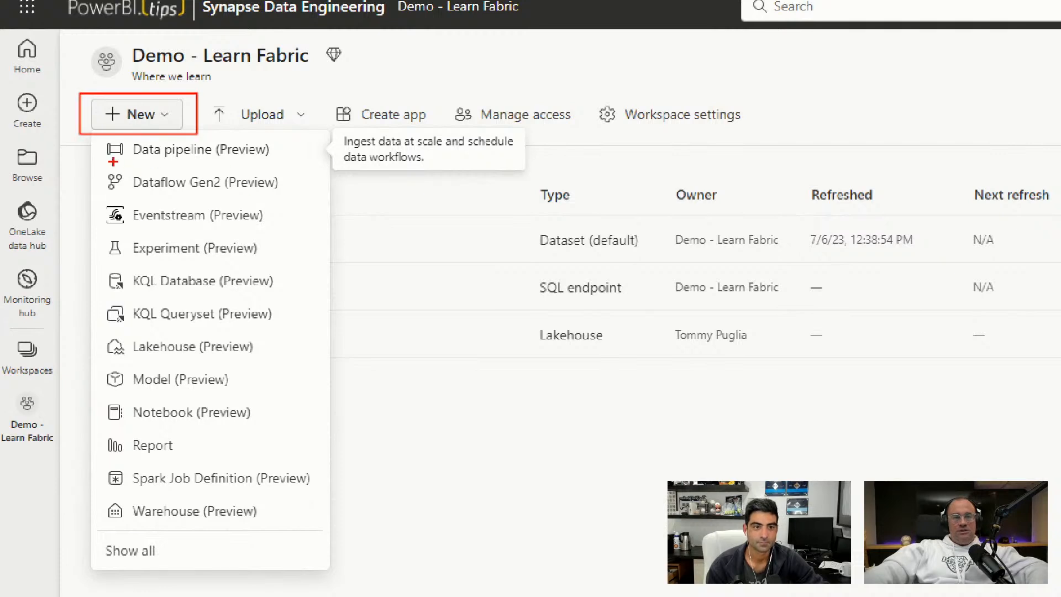
drag(87, 161, 300, 197)
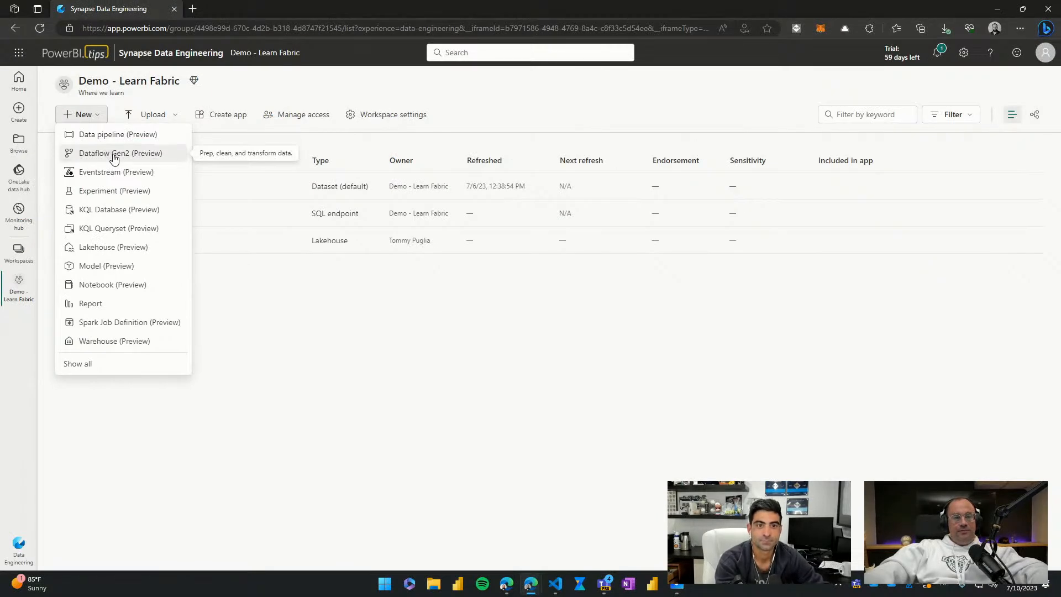
click(108, 149)
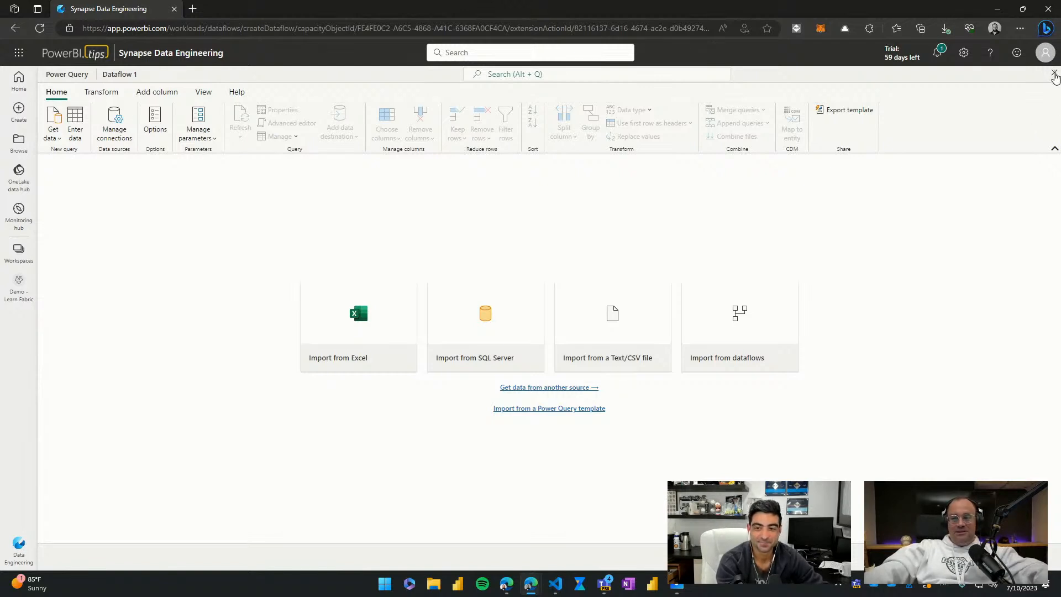
Step: Close the new dataflow's Power Query editor and confirm exiting to the workspace
mouse_move(1016, 60)
mouse_down()
mouse_move(1060, 98)
mouse_move(947, 133)
mouse_up()
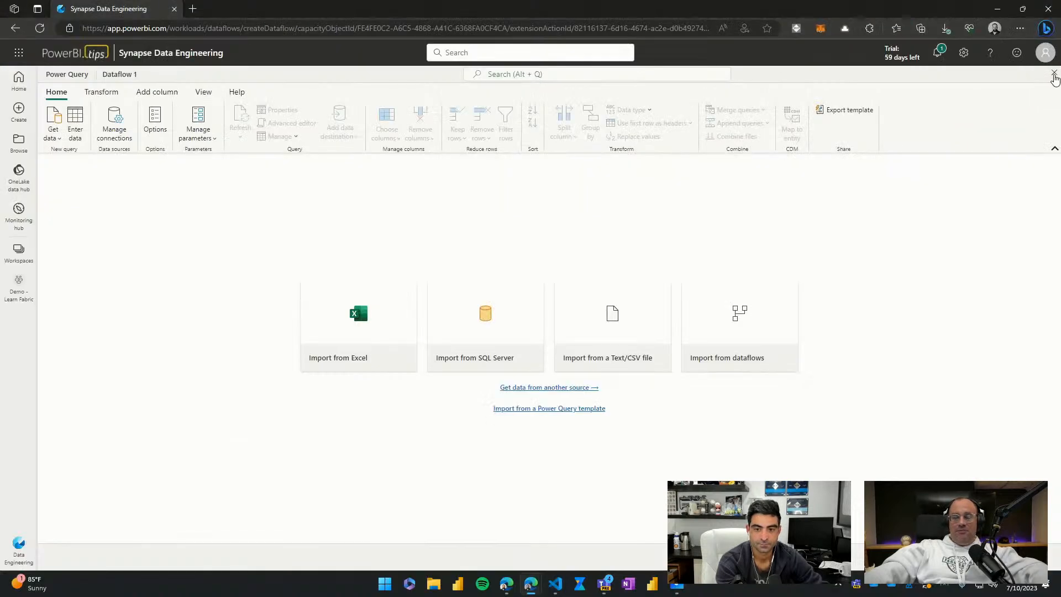
click(1049, 79)
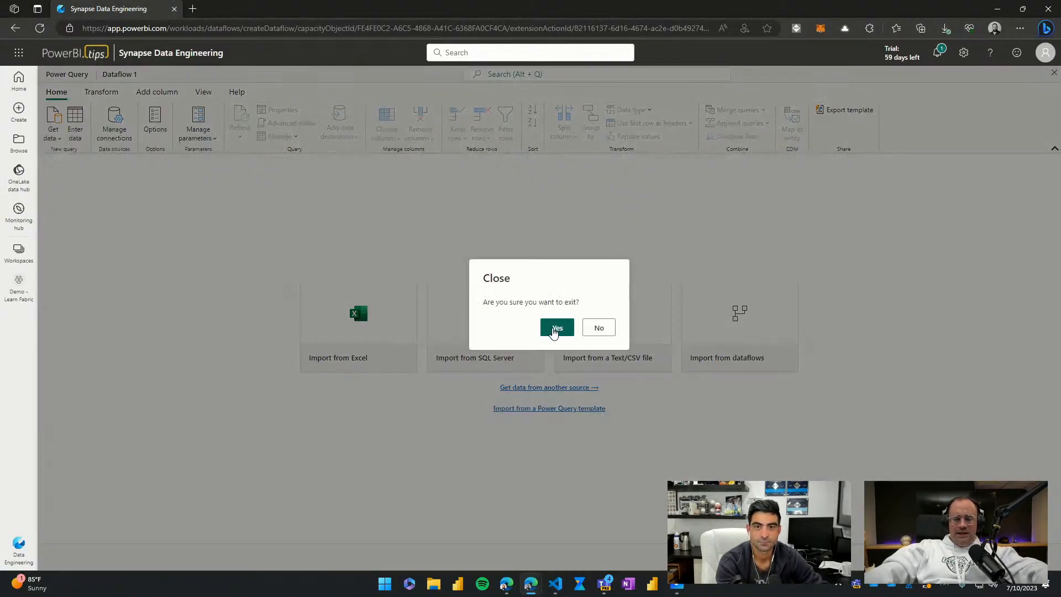
mouse_move(528, 288)
mouse_down()
mouse_move(569, 346)
mouse_move(602, 354)
mouse_up()
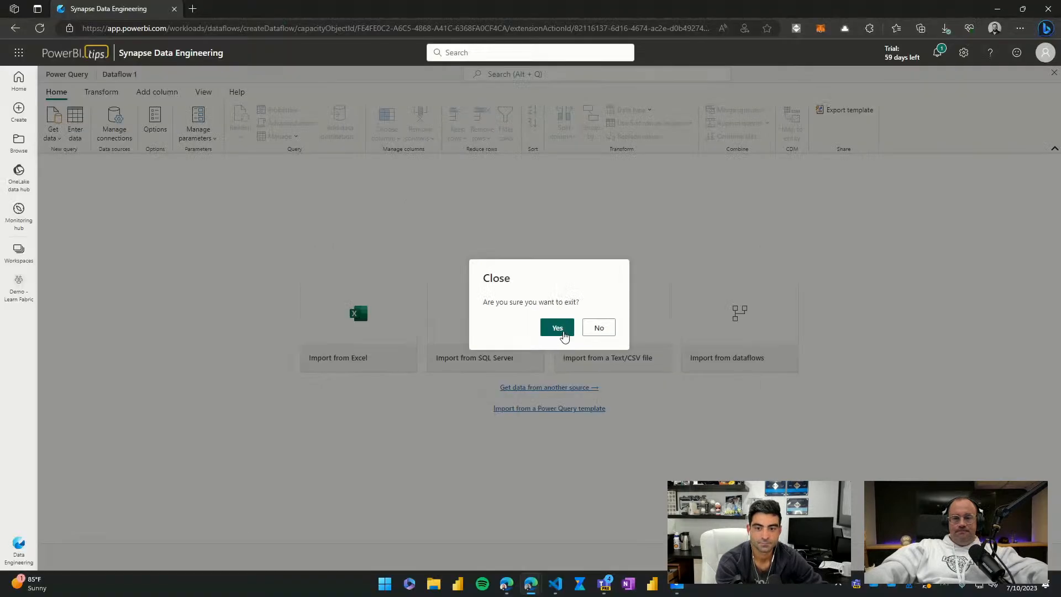
click(586, 336)
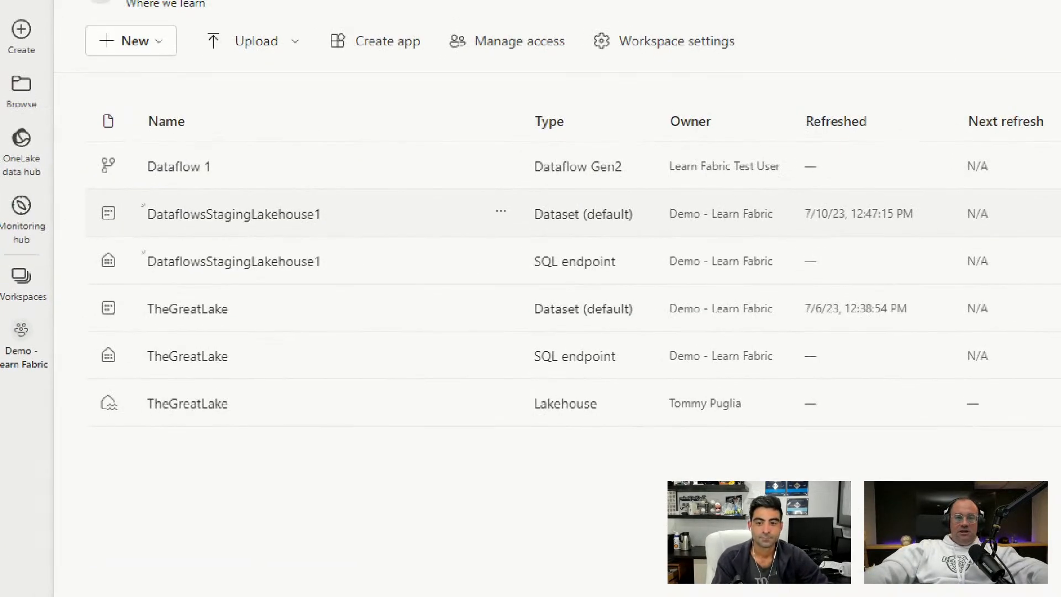
Step: Reload the workspace page and examine the new dataflow and the DataflowsStagingLakehouse1 items
mouse_move(75, 189)
mouse_down()
mouse_move(460, 293)
mouse_move(642, 287)
mouse_up()
drag(225, 165, 262, 128)
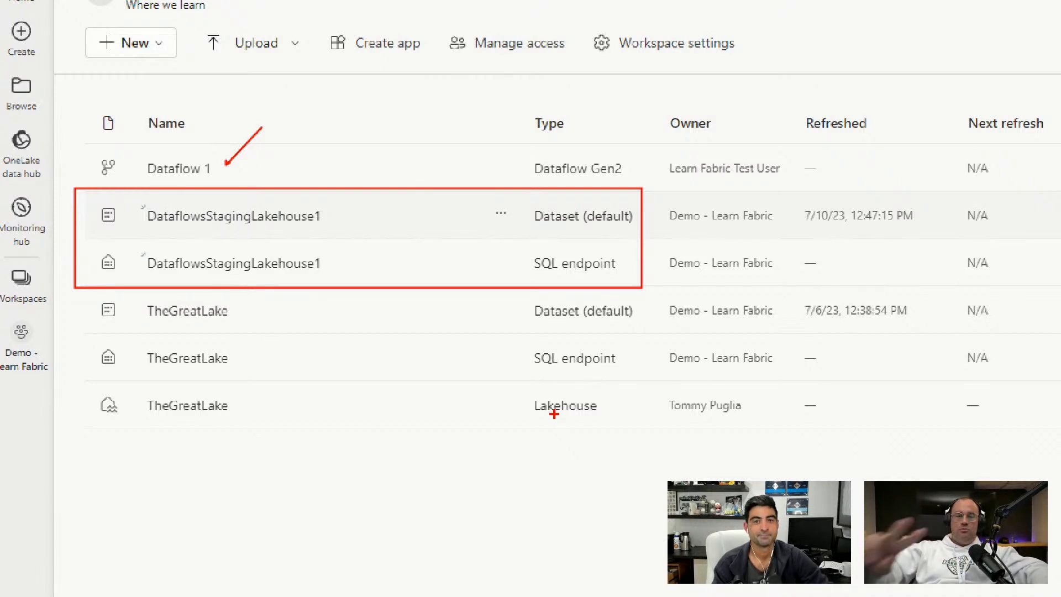
key(Escape)
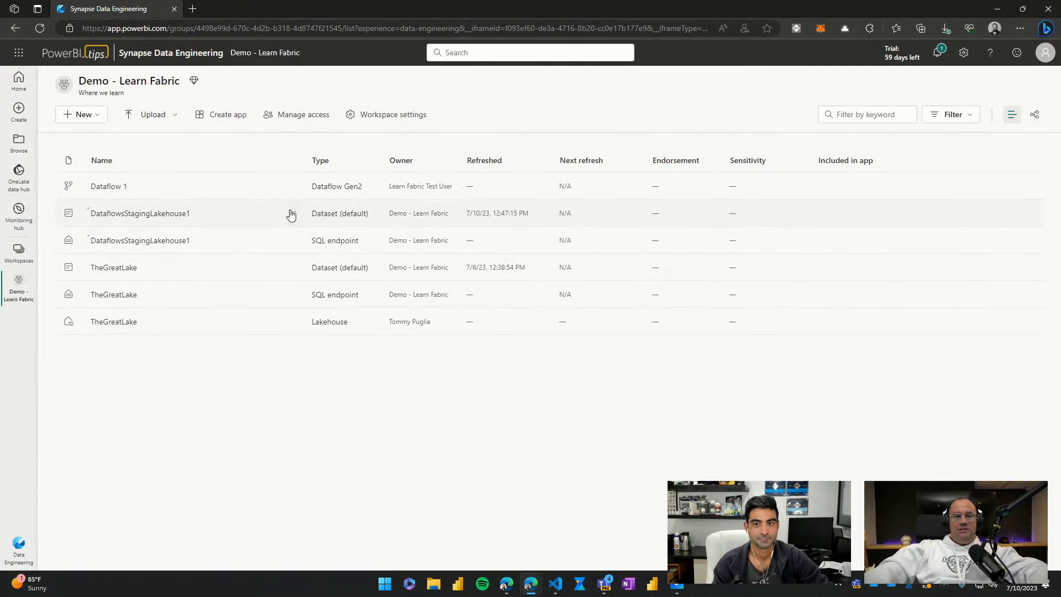
click(45, 28)
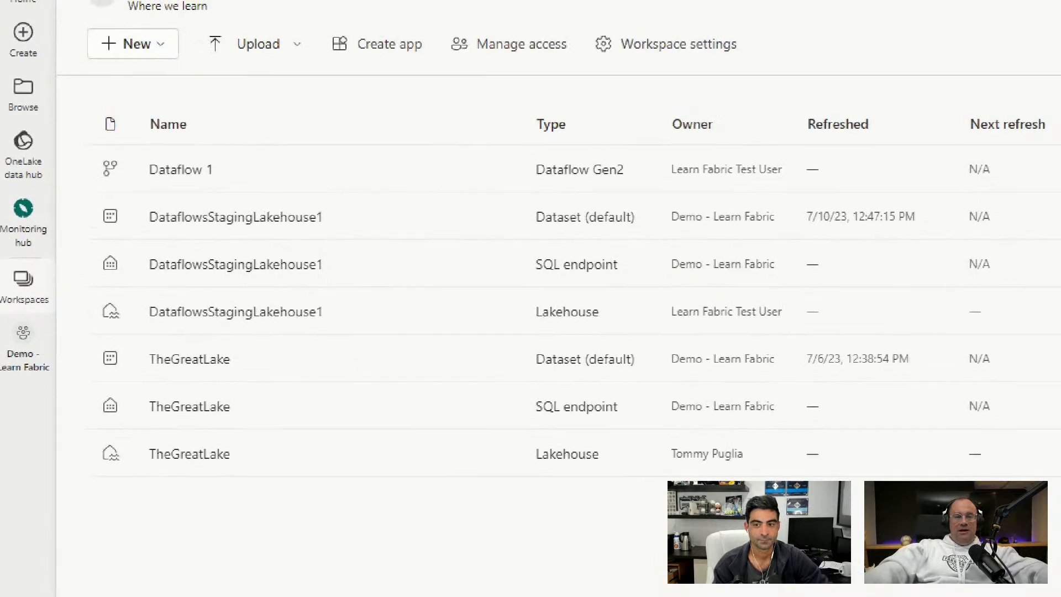
mouse_move(51, 183)
mouse_down()
mouse_move(267, 316)
mouse_move(352, 326)
mouse_up()
drag(196, 160, 228, 137)
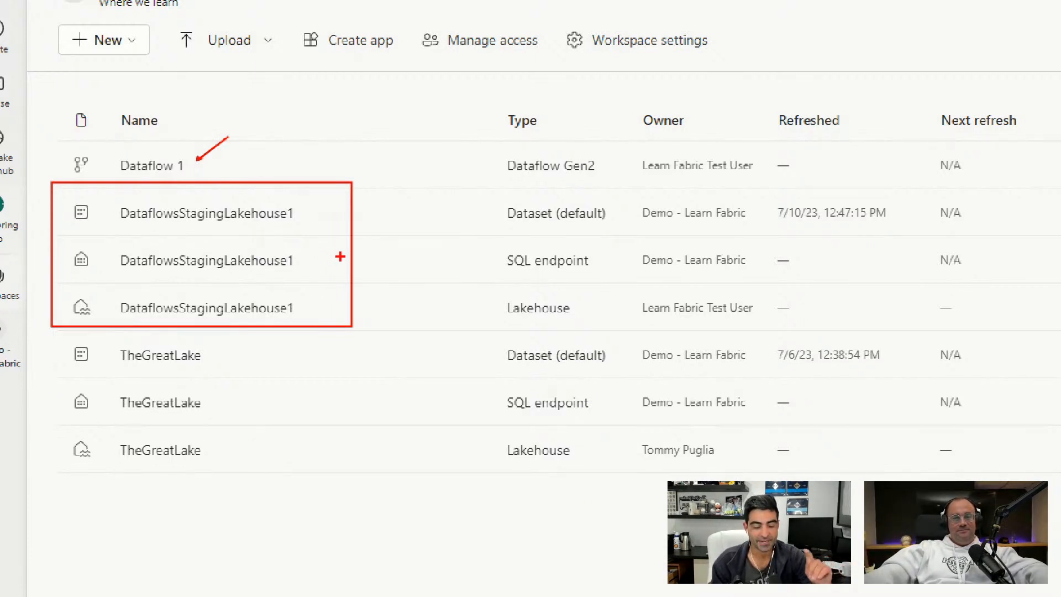
key(Escape)
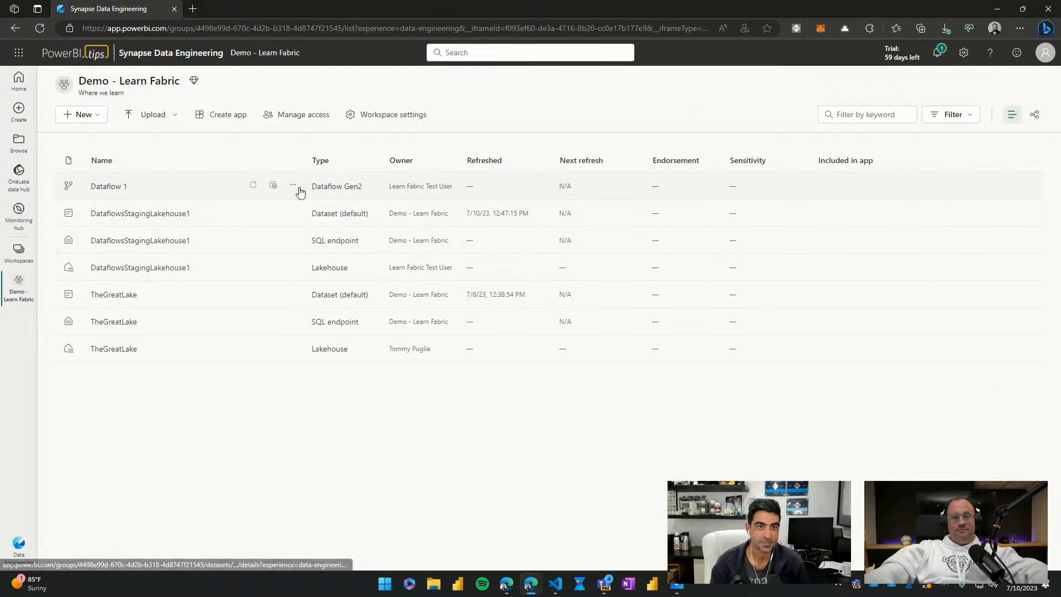
Step: Open Dataflow 1 for editing from the workspace's item list
click(293, 187)
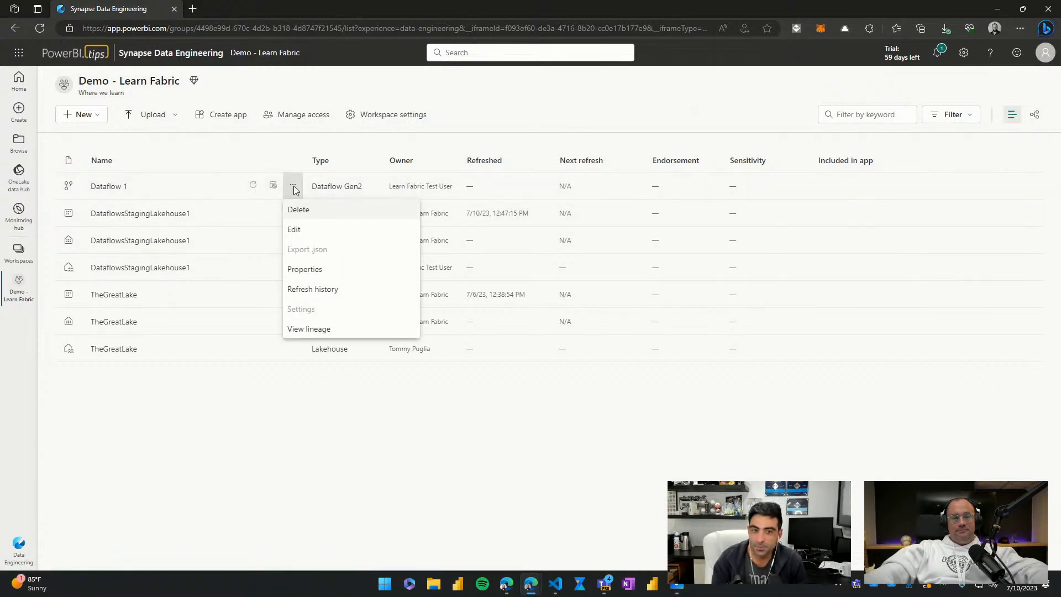
click(294, 150)
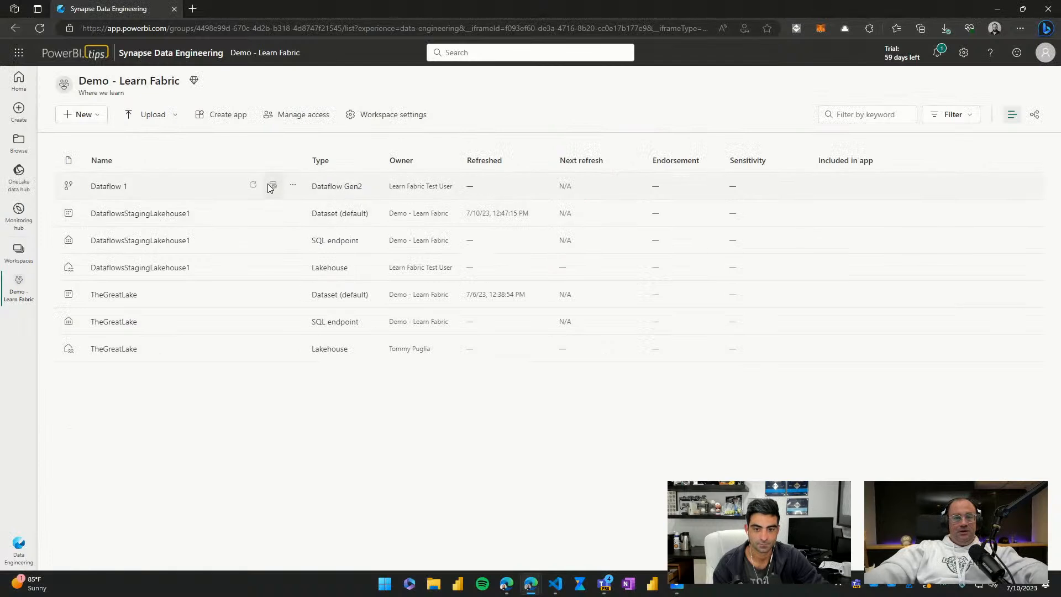
click(294, 186)
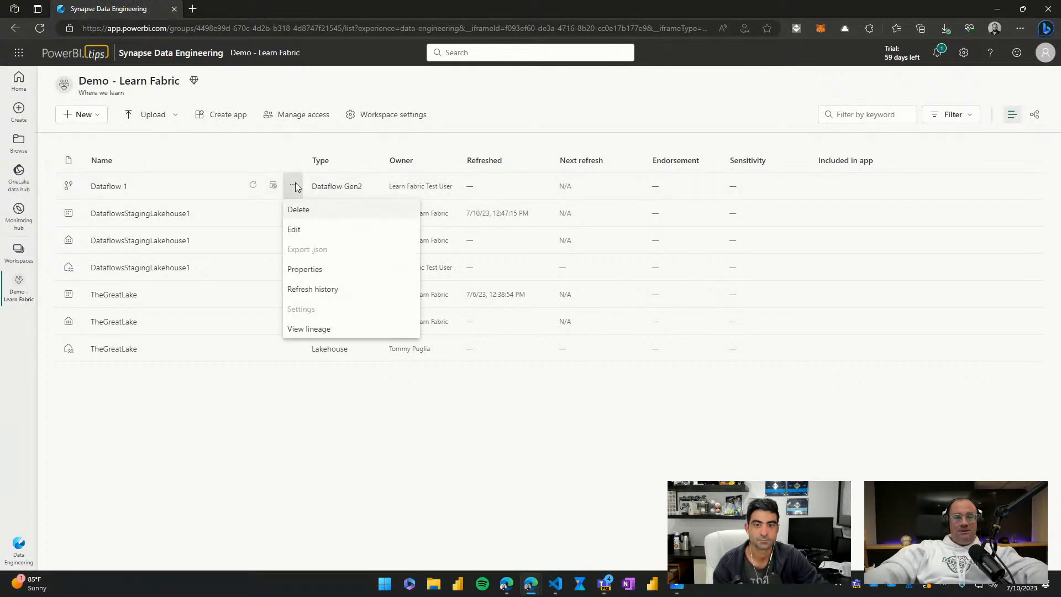
click(315, 232)
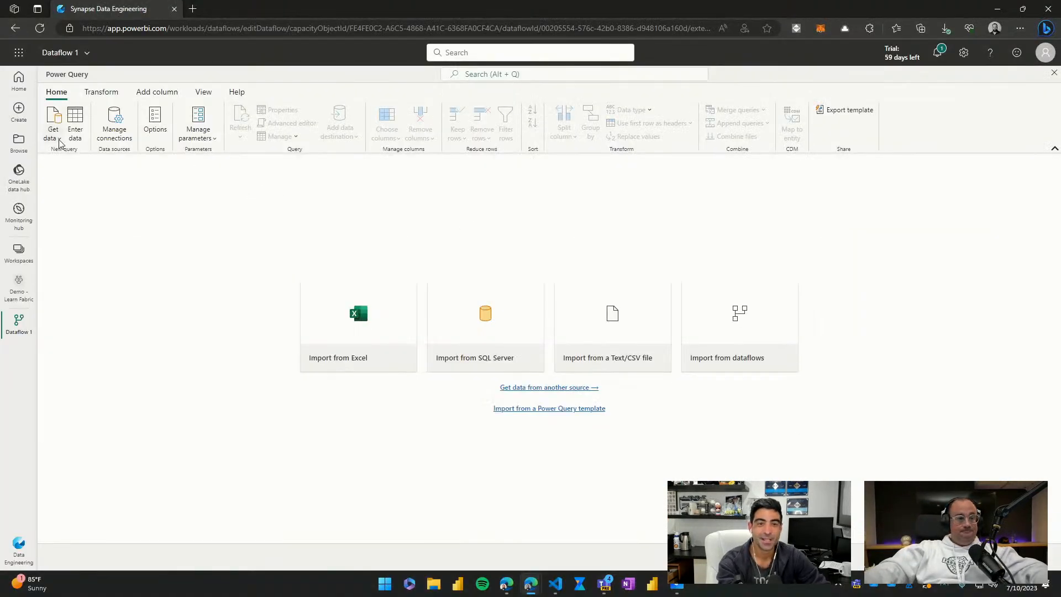
Step: Browse the full list of data sources and choose the Microsoft Fabric Lakehouse connector
click(59, 140)
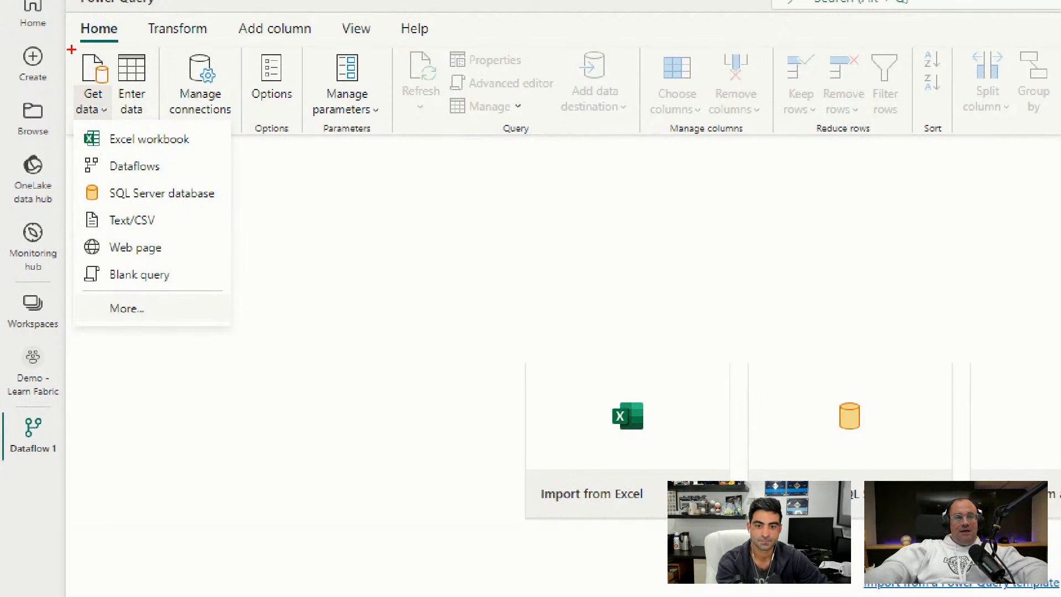
drag(78, 47, 114, 84)
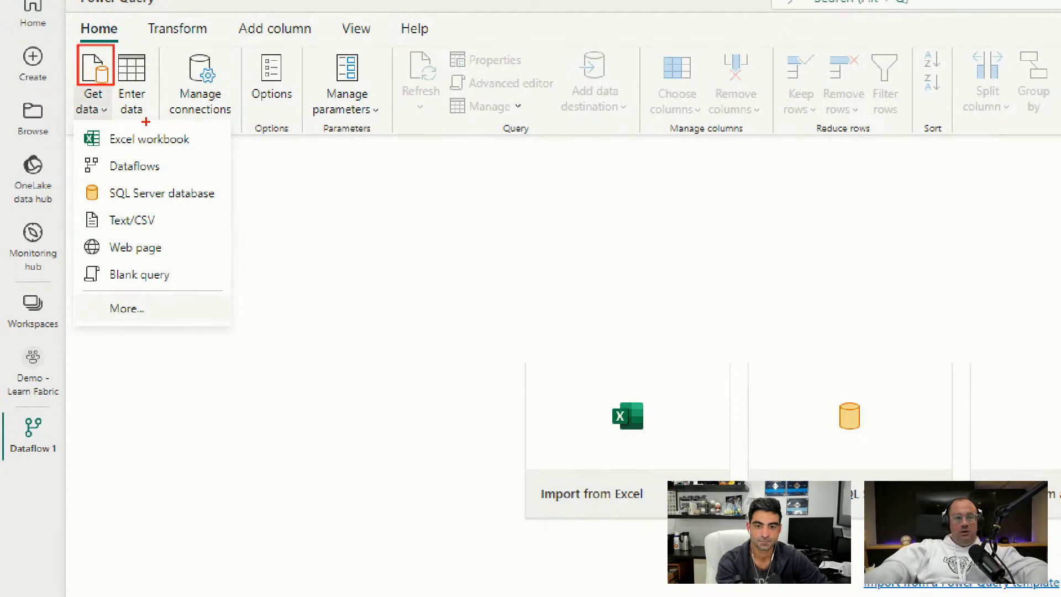
drag(67, 290, 184, 330)
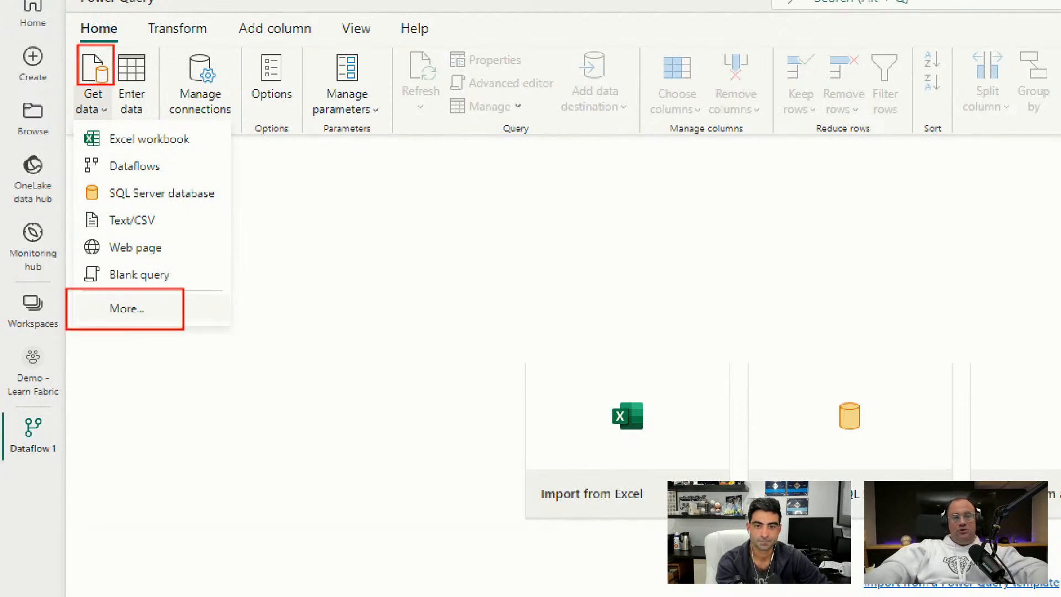
drag(102, 100, 145, 93)
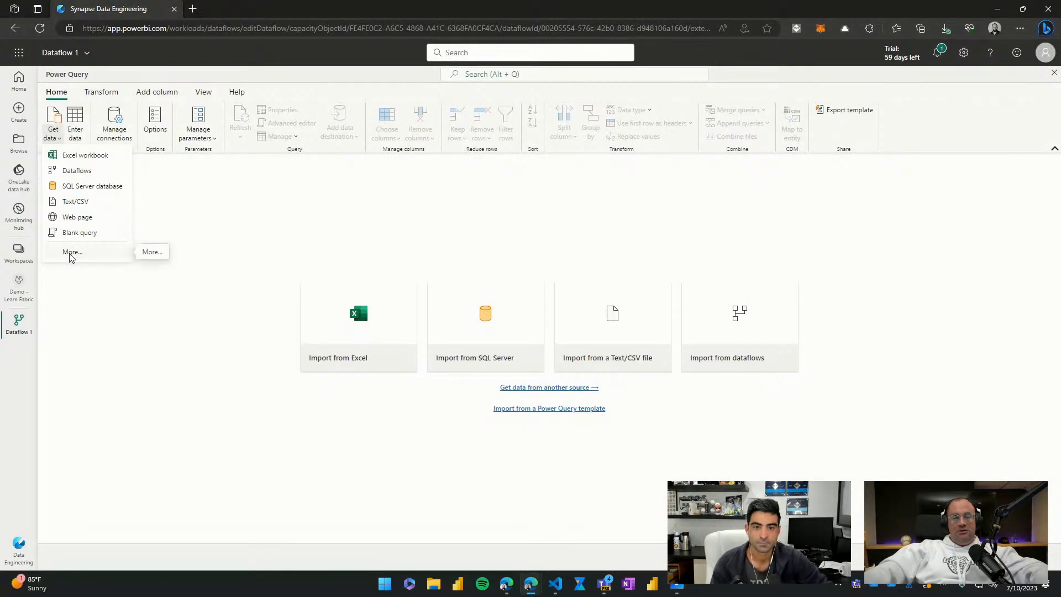
click(71, 253)
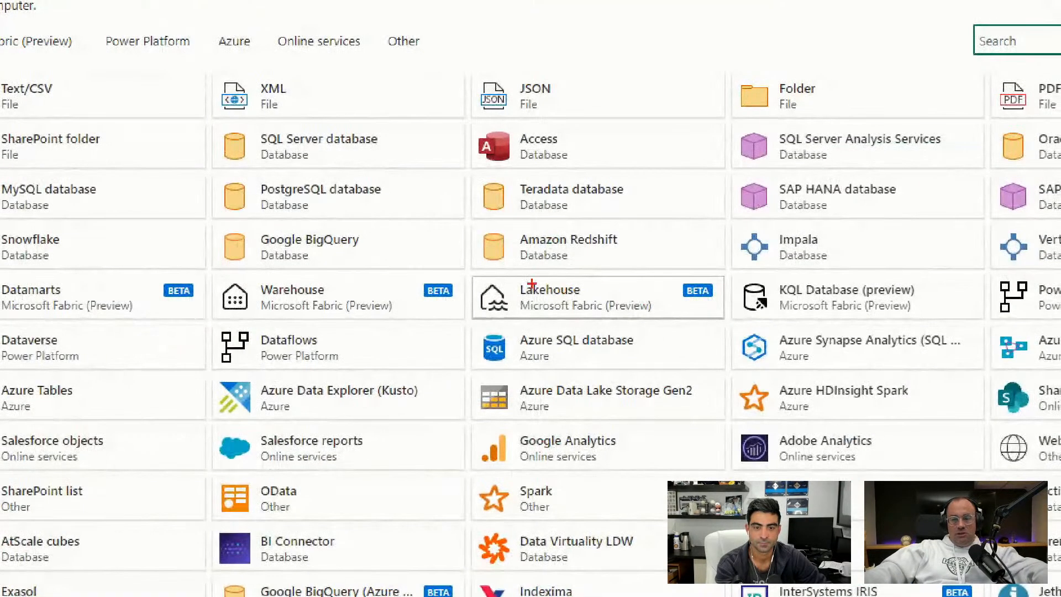
mouse_move(462, 269)
mouse_down()
mouse_move(689, 331)
mouse_move(742, 329)
mouse_up()
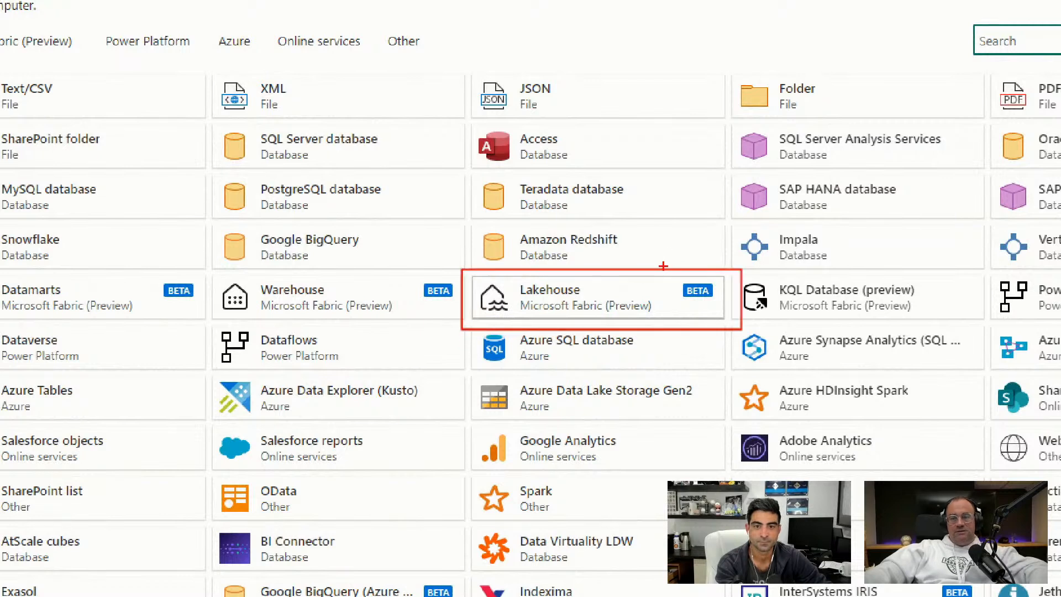
drag(656, 283, 675, 247)
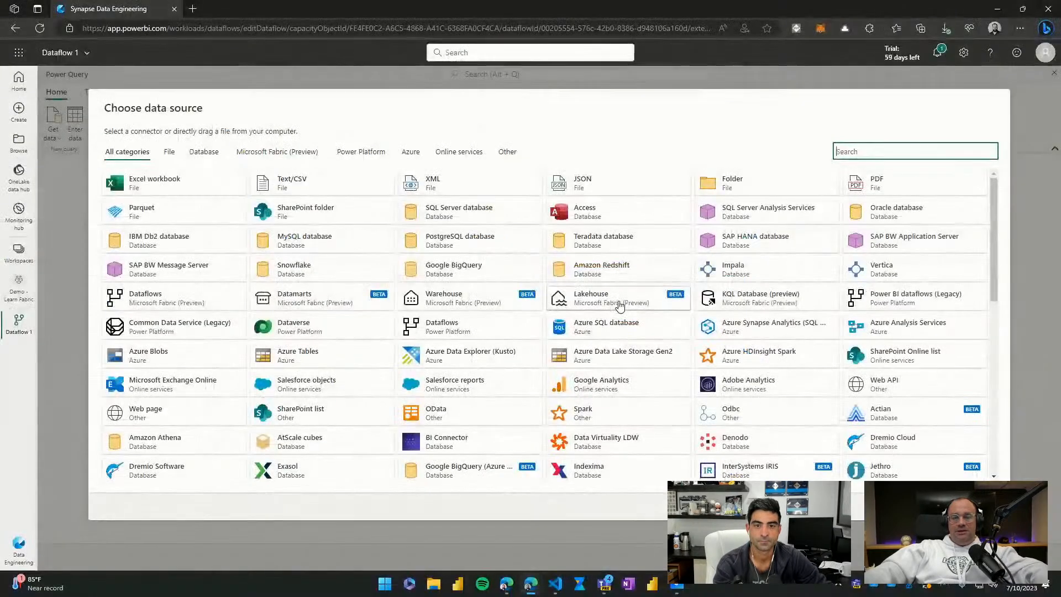
click(597, 302)
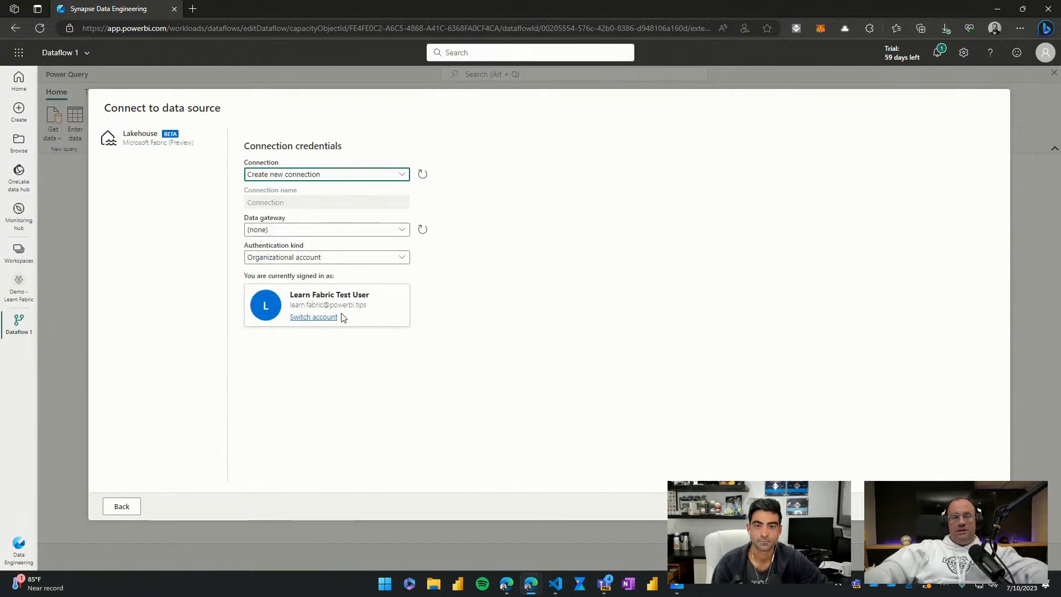
Step: Set the new Lakehouse connection's authentication kind to Organizational account and continue to choosing data
click(547, 303)
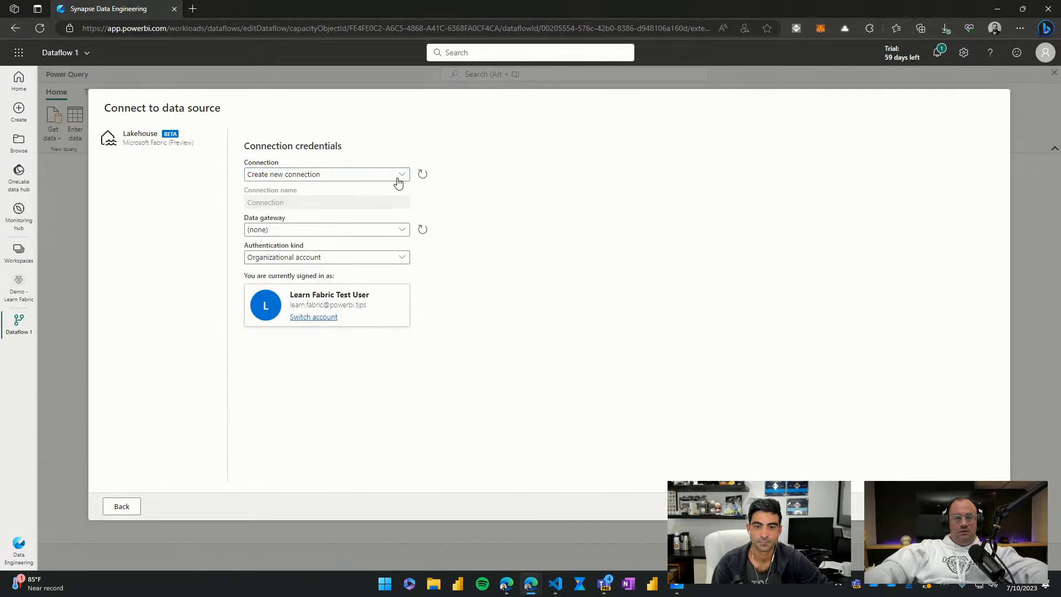
click(422, 174)
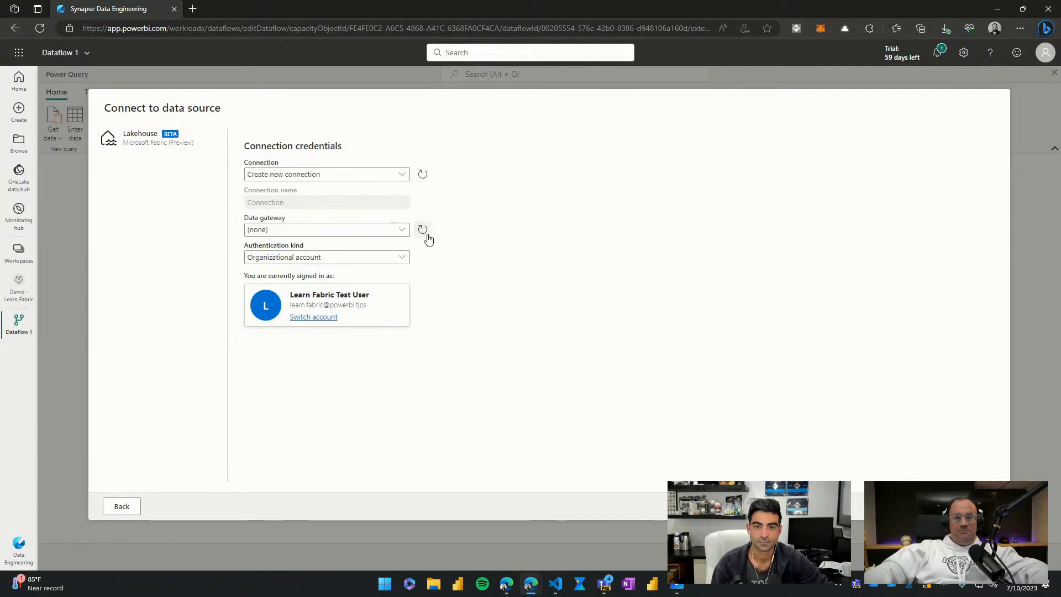
click(396, 258)
click(315, 274)
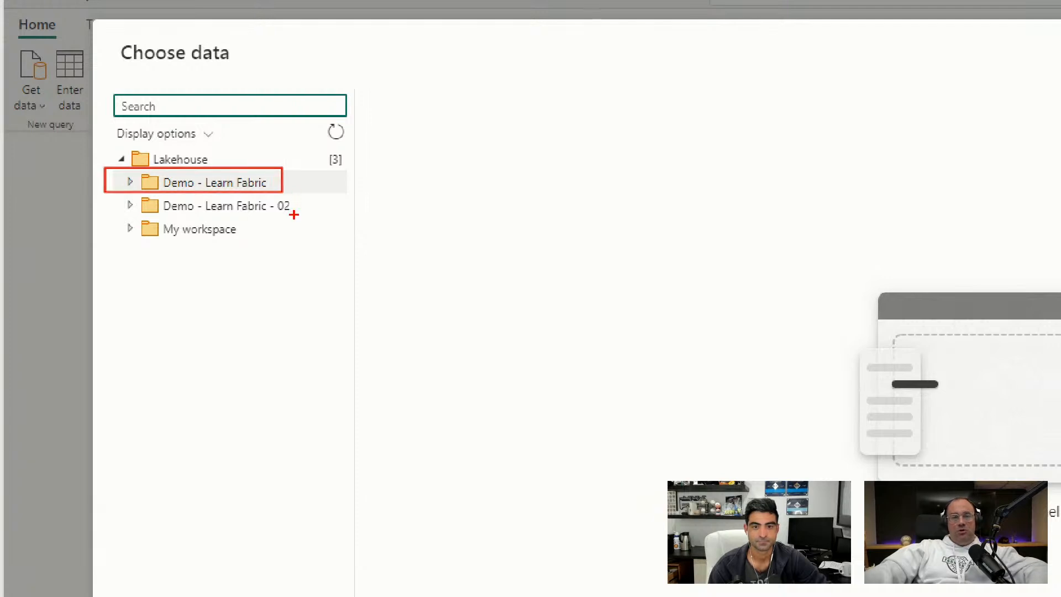
Step: Expand the Demo - Learn Fabric workspace and its TheGreatLake lakehouse in the data tree
mouse_move(139, 207)
mouse_down()
mouse_move(320, 209)
mouse_move(156, 202)
mouse_up()
key(Escape)
click(111, 183)
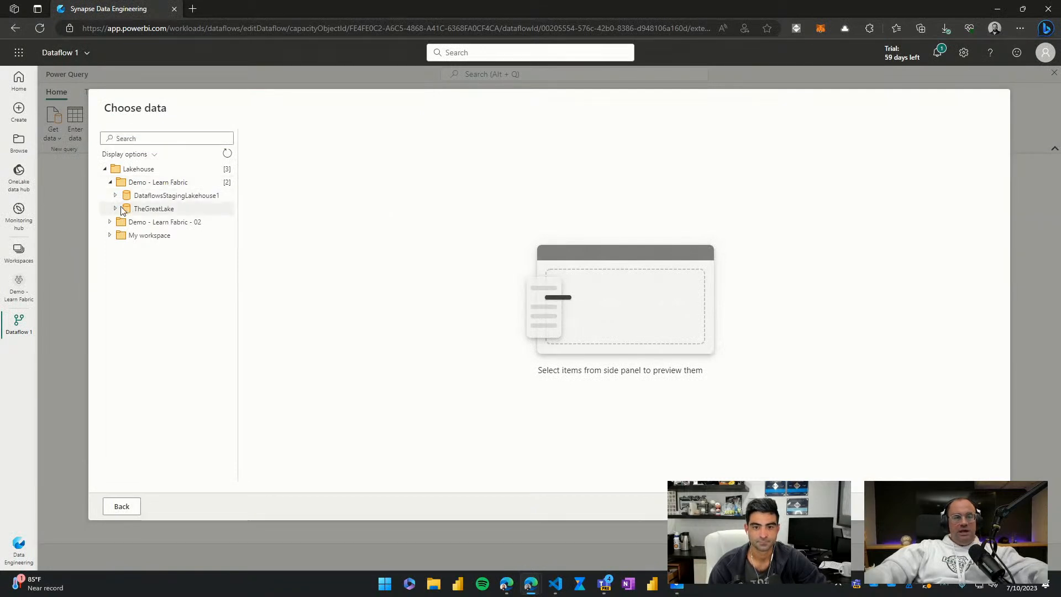
key(ctrl+1)
mouse_move(105, 177)
mouse_down()
mouse_move(331, 228)
mouse_move(336, 239)
mouse_move(246, 225)
mouse_up()
key(Escape)
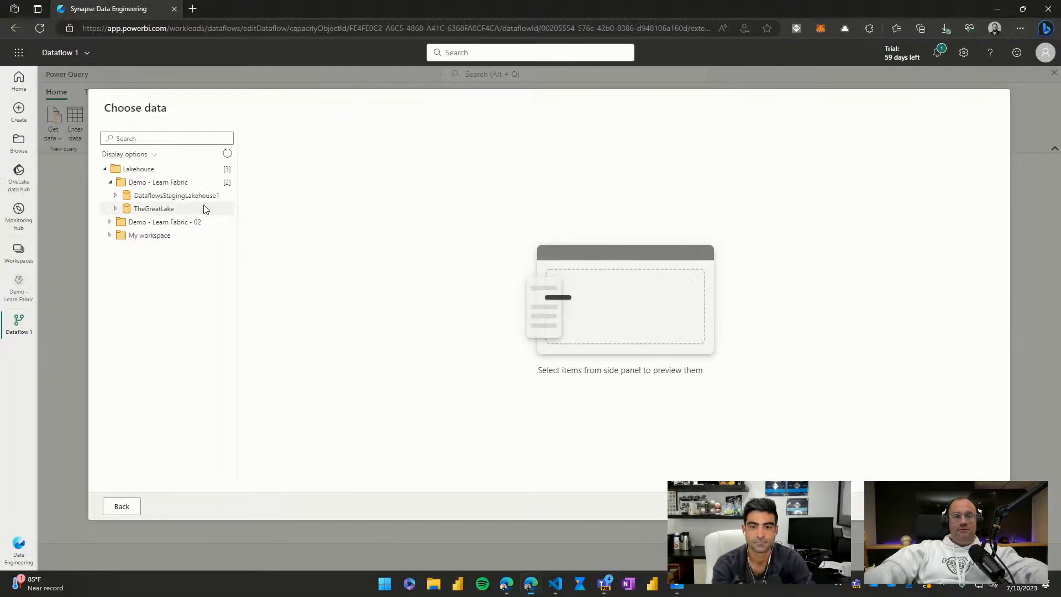
click(116, 209)
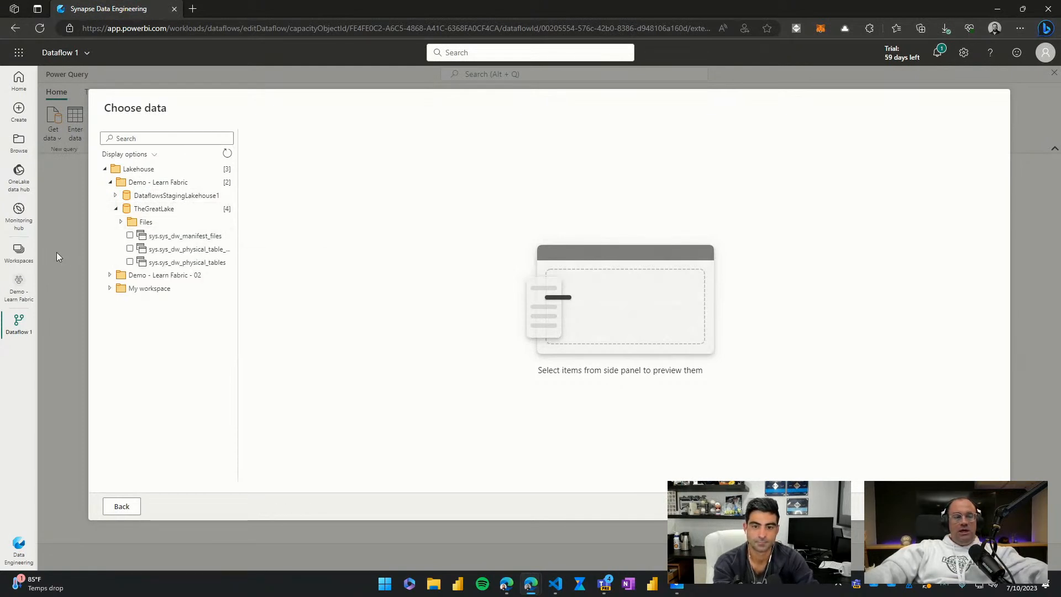
Step: Expand TheGreatLake's Files folder and the Financials subfolder inside it
key(ctrl+1)
click(179, 218)
mouse_move(192, 213)
mouse_down()
mouse_move(265, 231)
mouse_move(418, 310)
mouse_up()
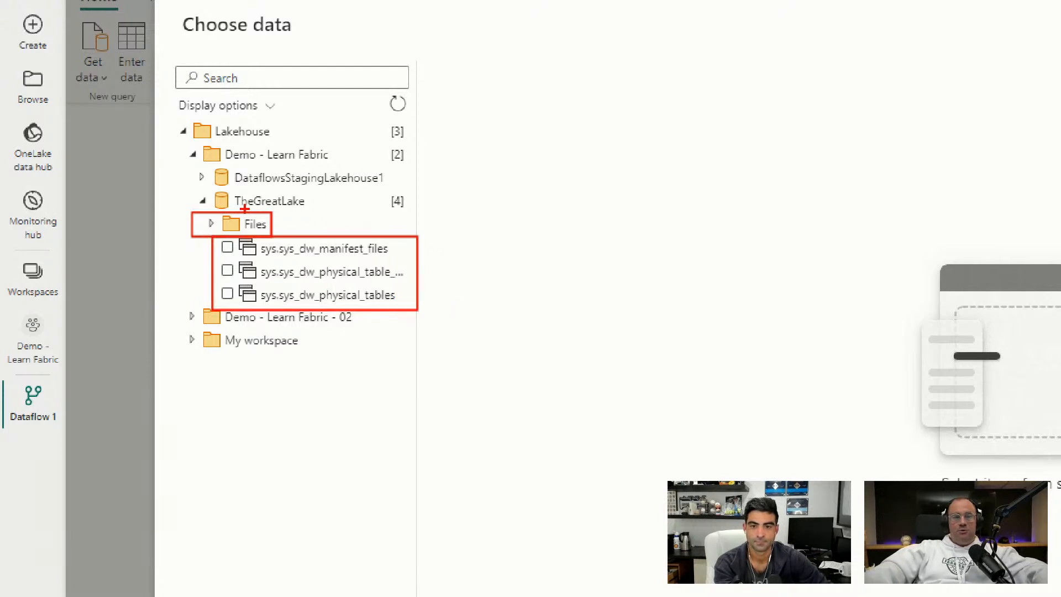
drag(274, 224, 302, 217)
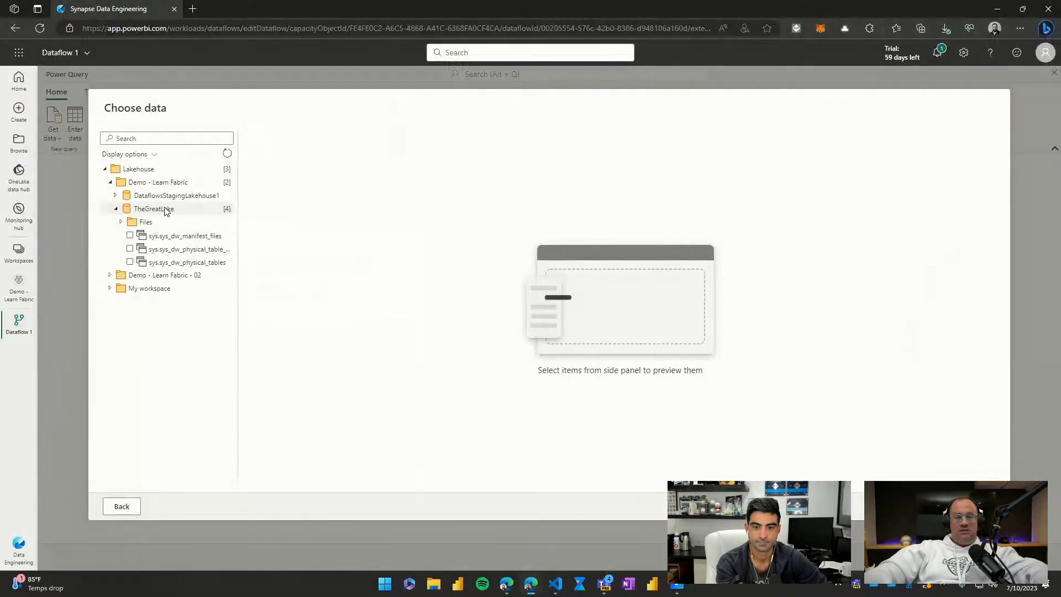
key(Escape)
click(121, 221)
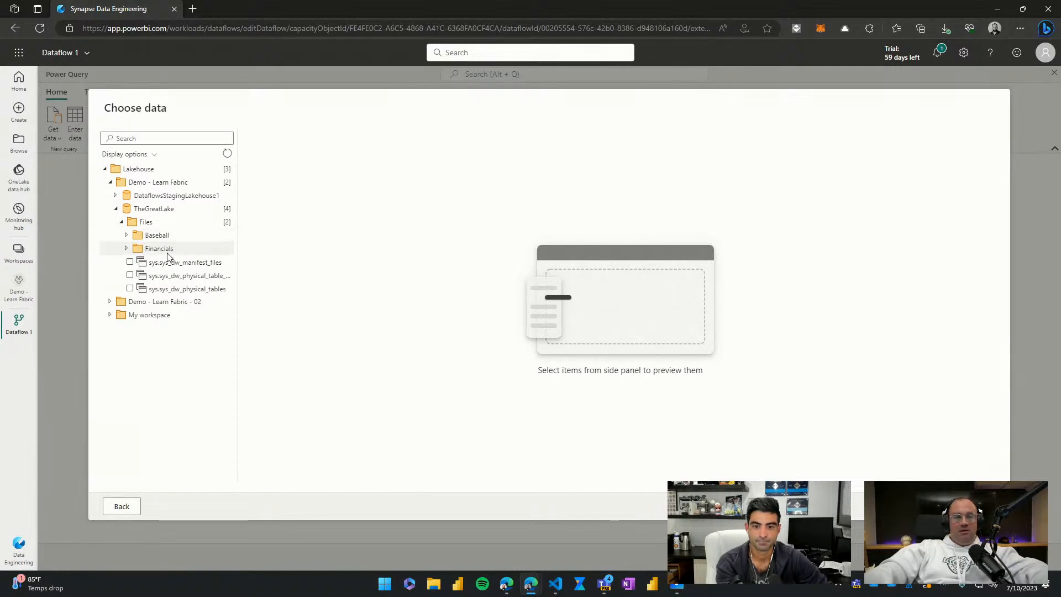
click(126, 249)
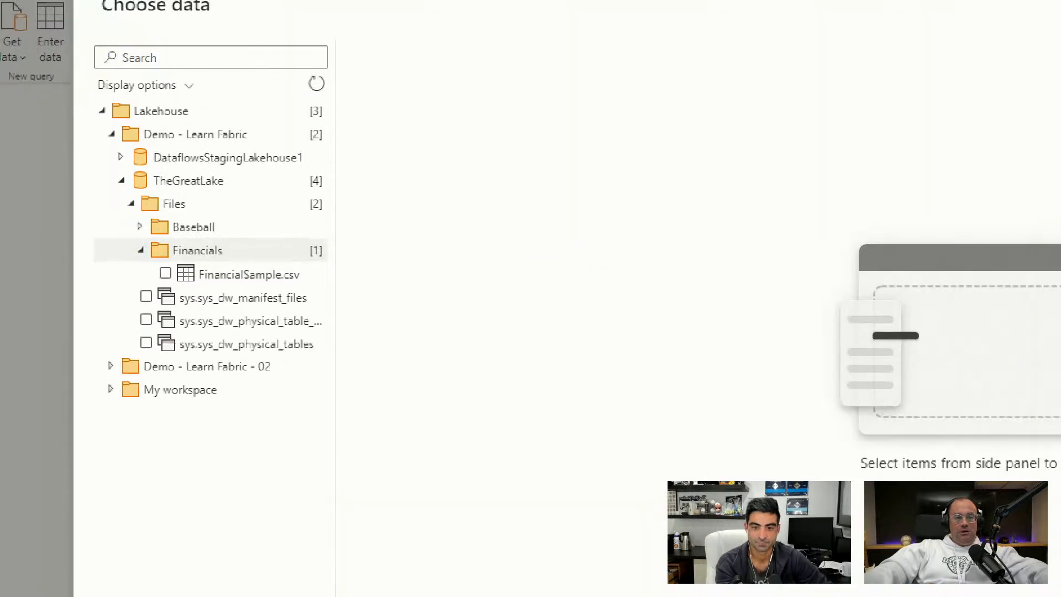
Step: Select FinancialSample.csv in the Financials folder, load it as a query and review its applied steps
drag(113, 242, 237, 275)
drag(331, 298, 331, 298)
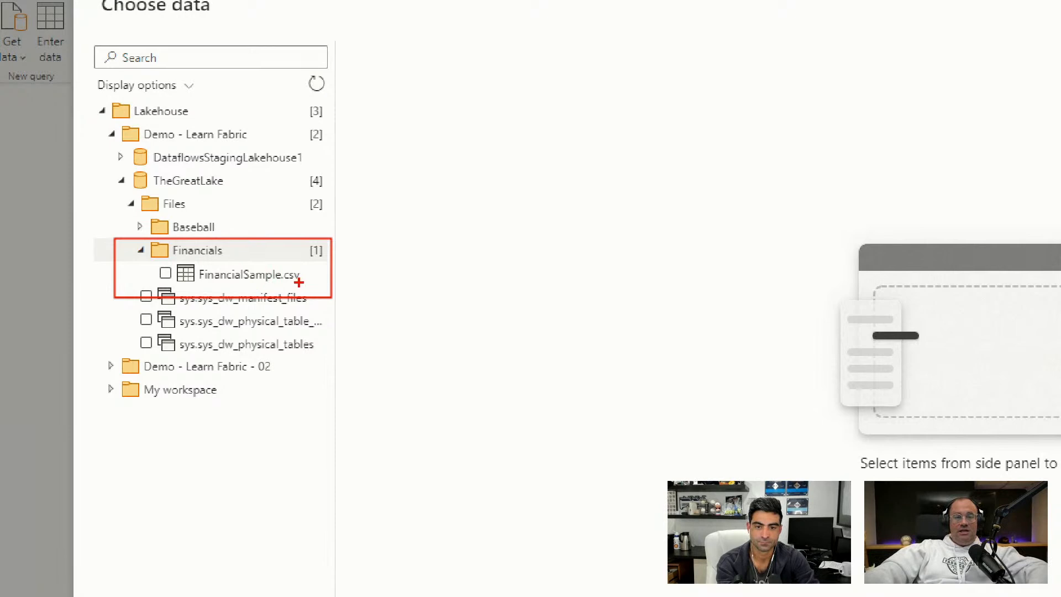
drag(310, 278, 345, 269)
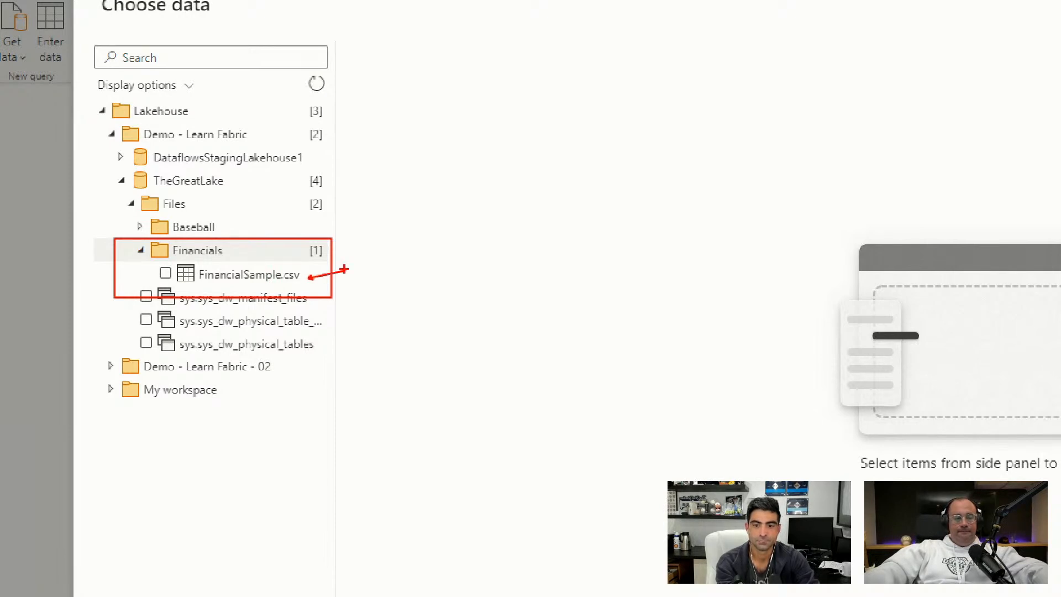
key(Escape)
click(141, 262)
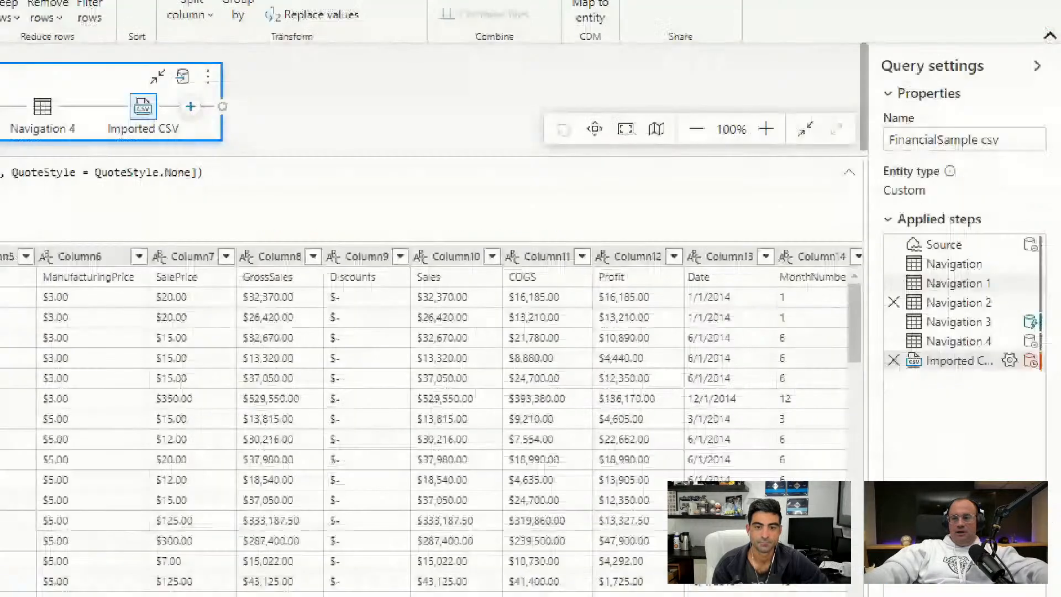
drag(876, 224, 1029, 377)
drag(946, 369, 946, 398)
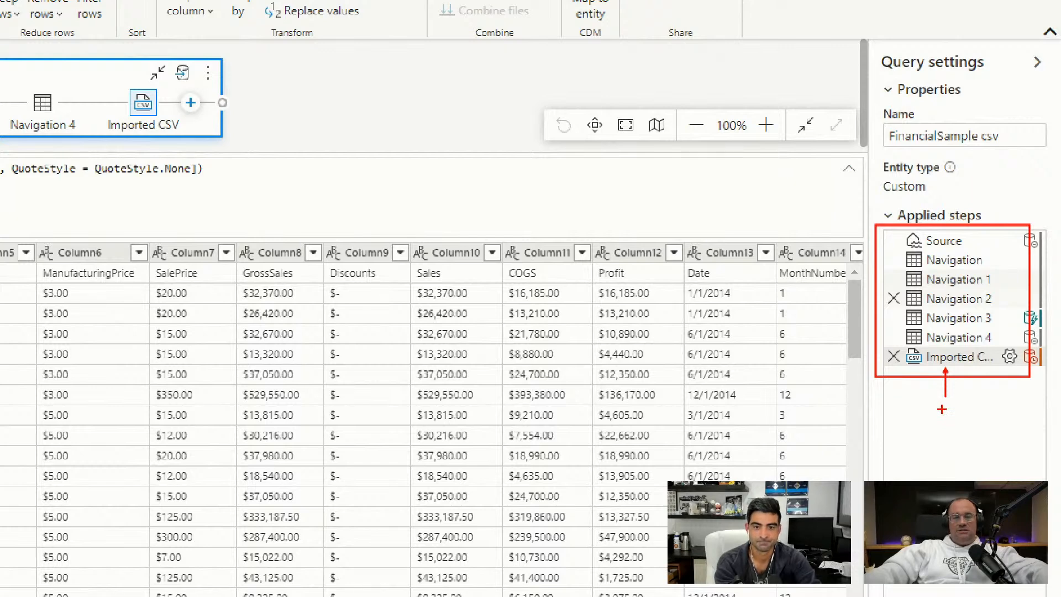
key(Escape)
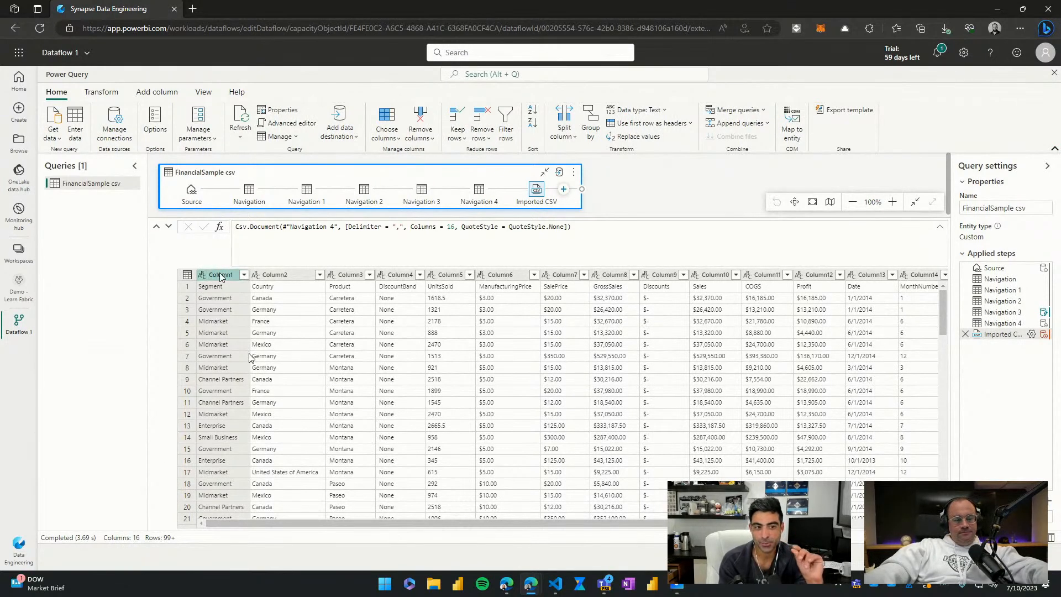
Step: Select all columns of the FinancialSample csv query and apply the Trim text transform to them
key(ctrl+a)
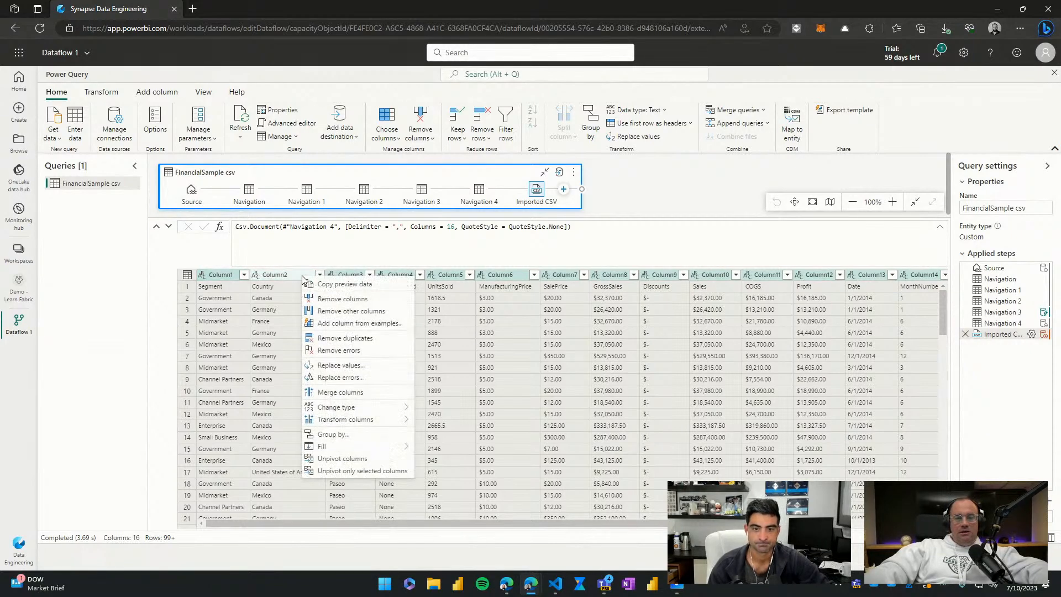
mouse_move(355, 425)
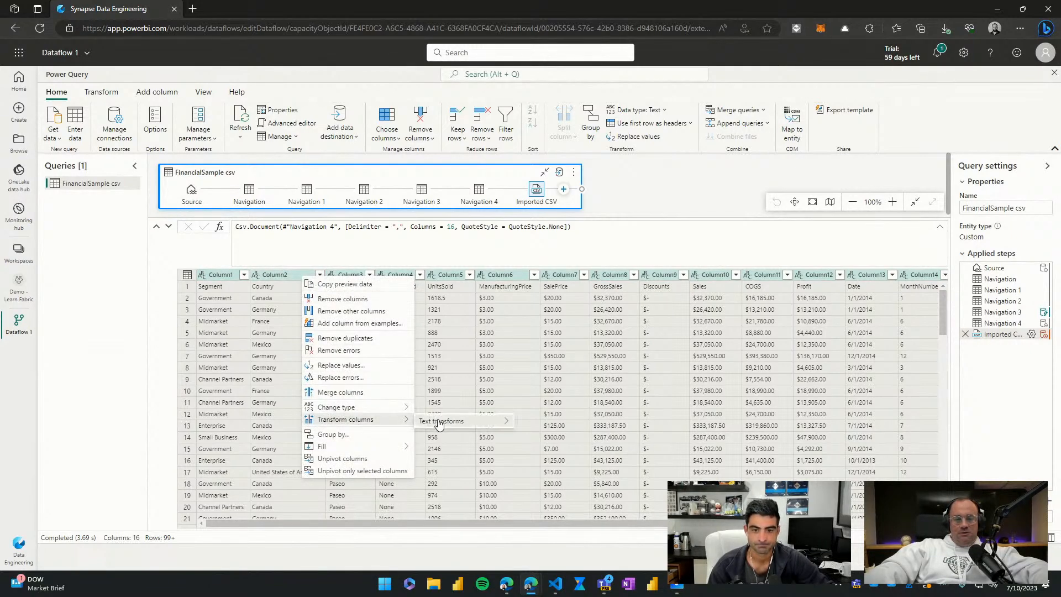
mouse_move(440, 425)
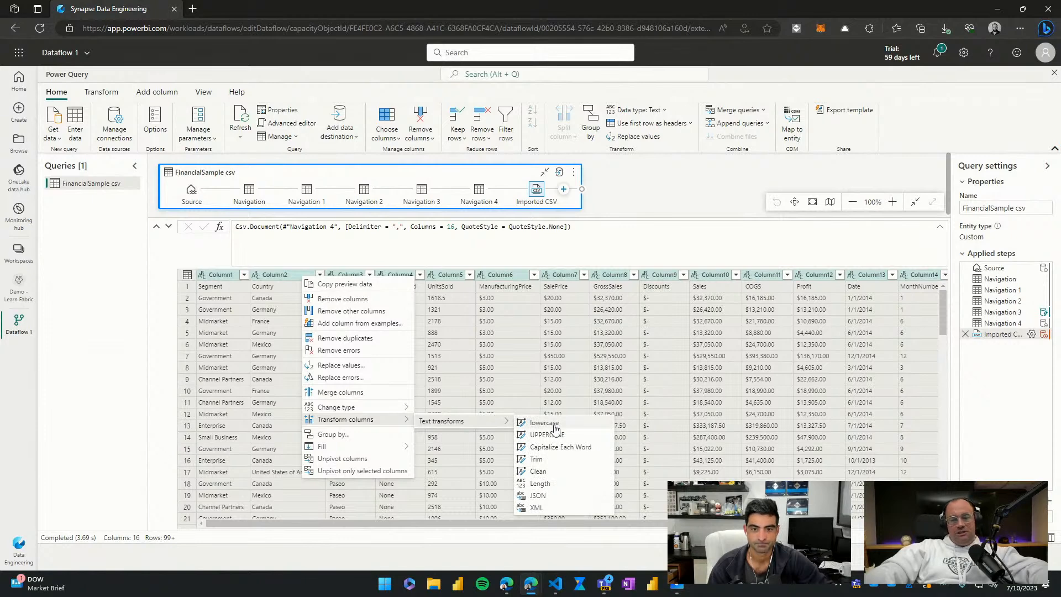
click(562, 461)
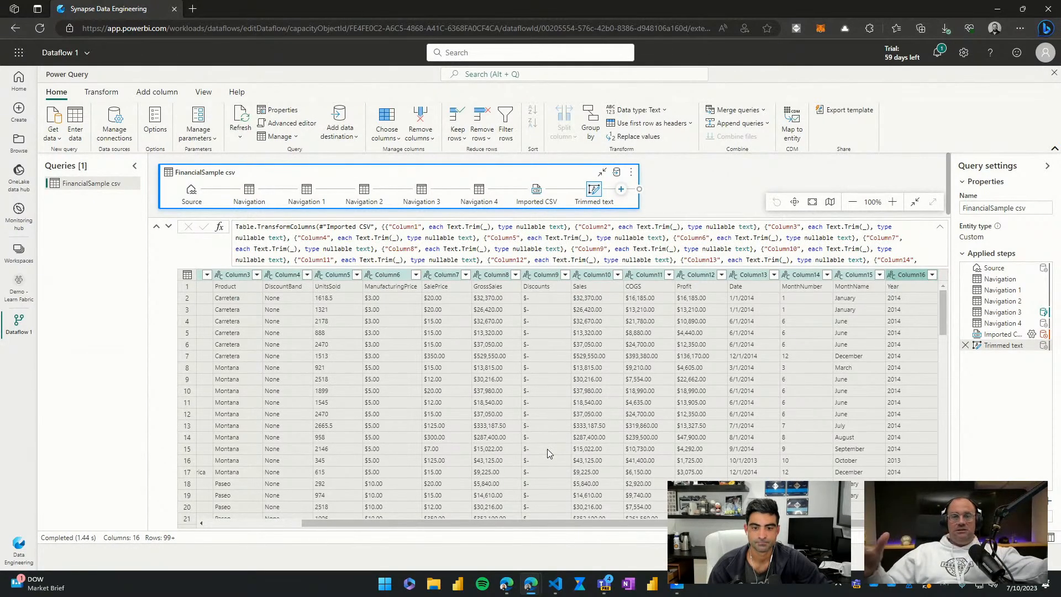
Step: Apply the Clean text transform to all the selected columns
right_click(238, 275)
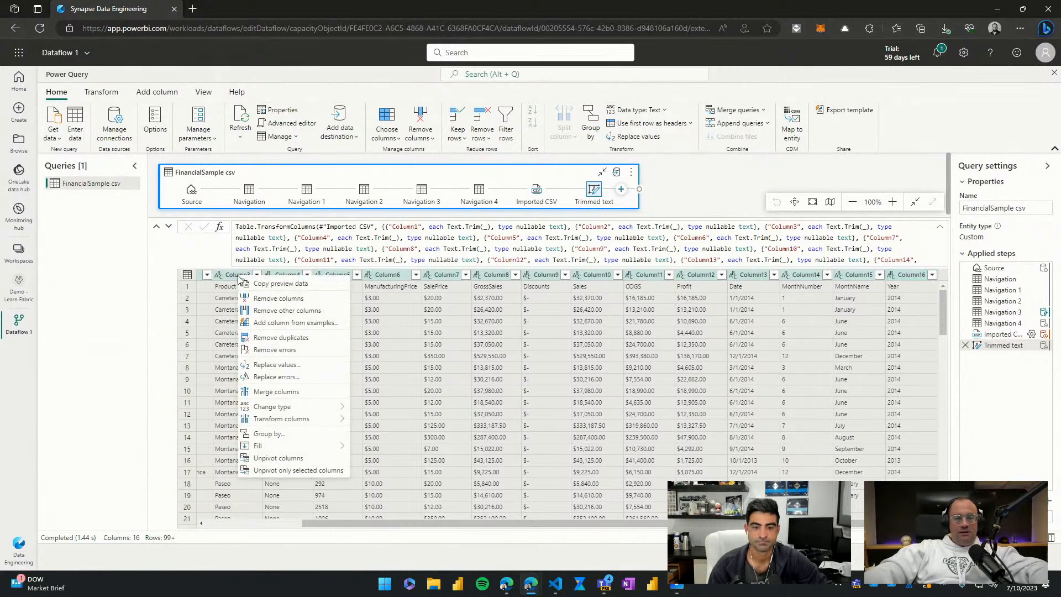
mouse_move(288, 419)
mouse_move(397, 429)
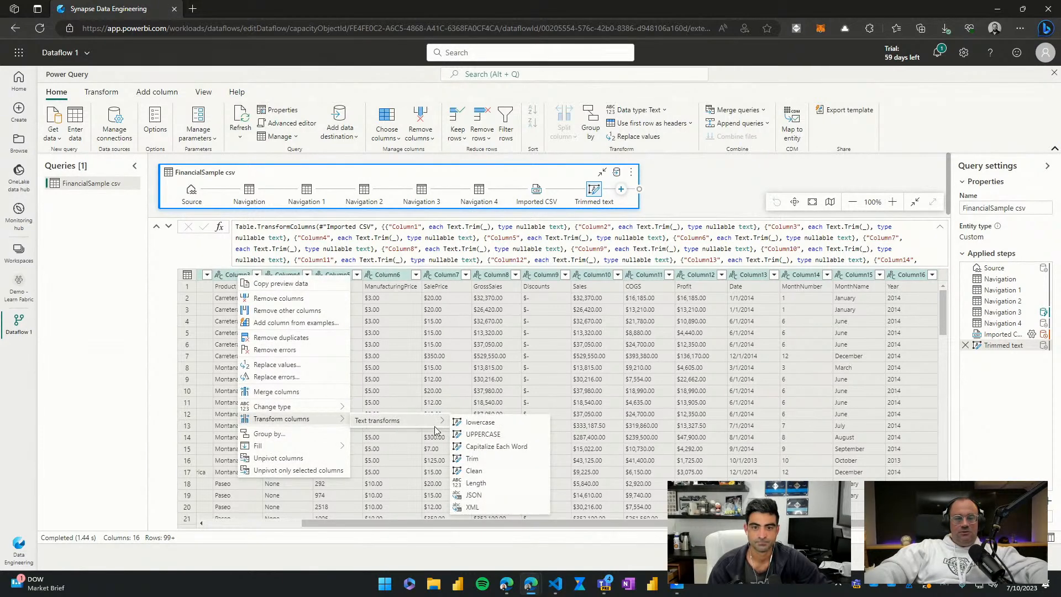
click(482, 473)
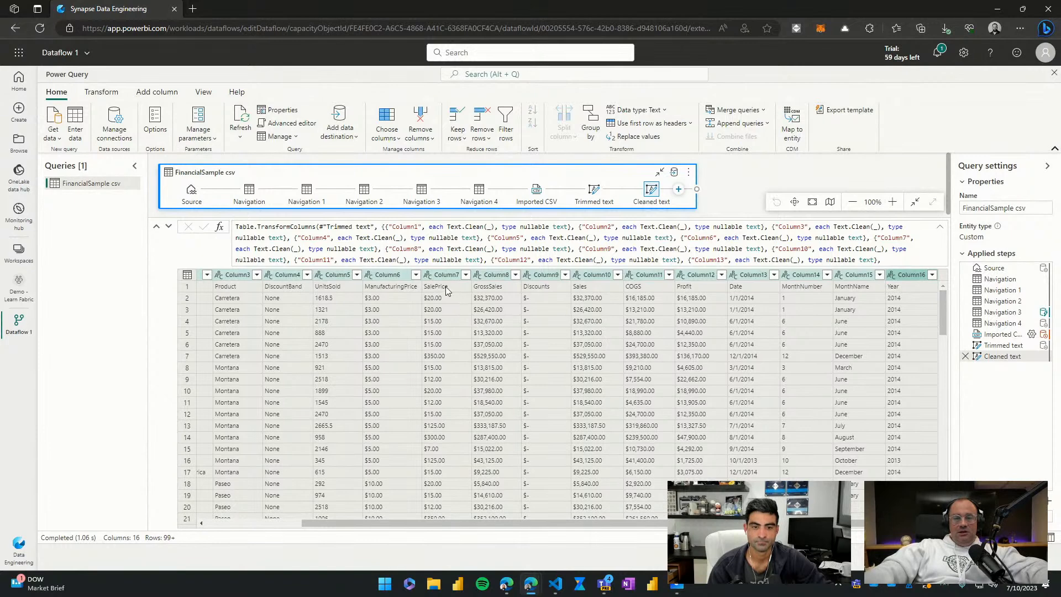
Step: Use the first row of the table as column headers and review the steps added to the query
click(447, 286)
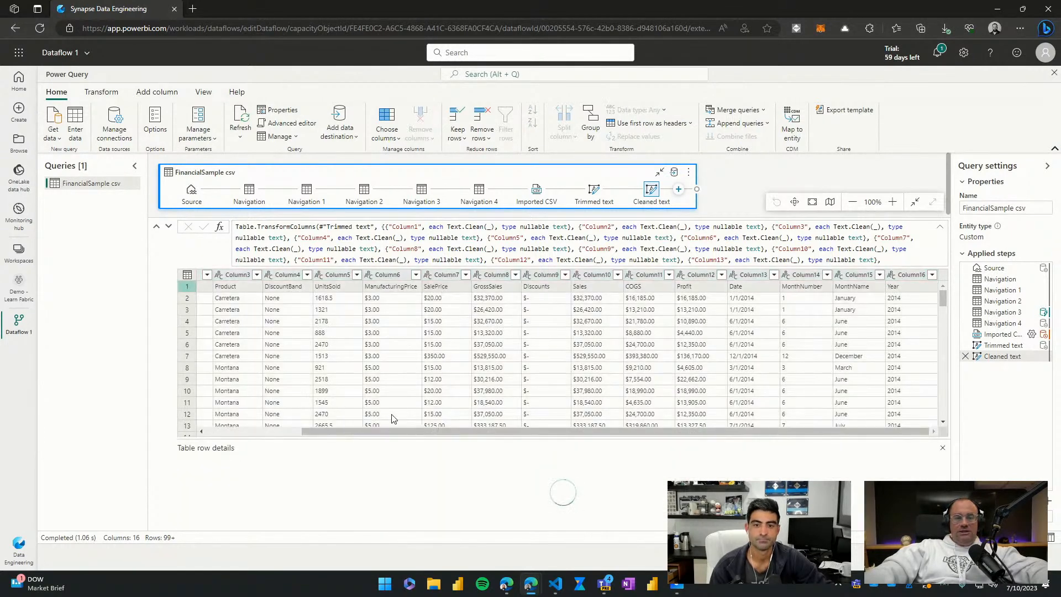
drag(396, 431, 249, 433)
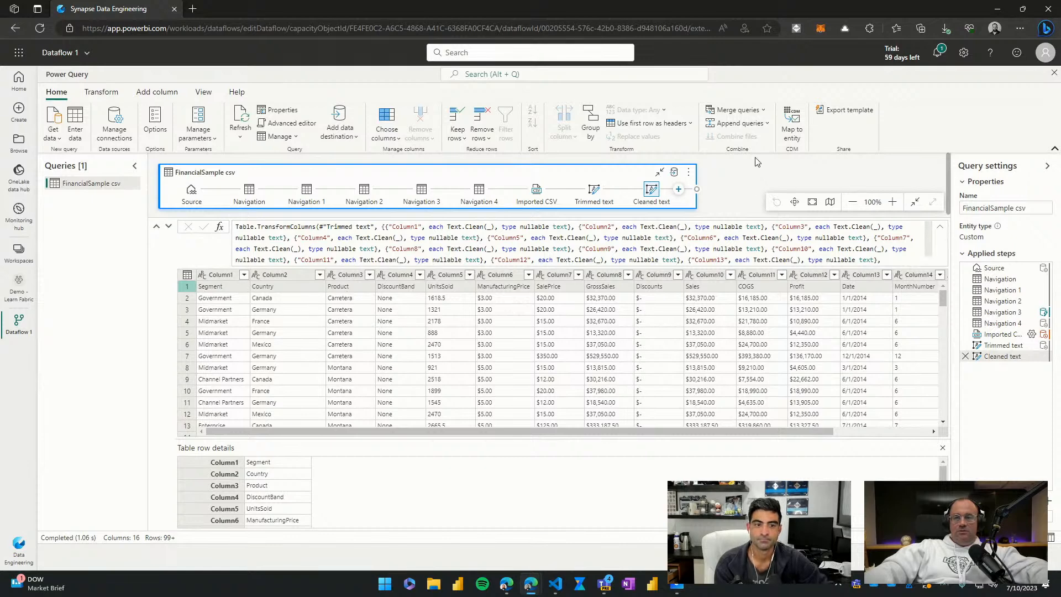
click(643, 125)
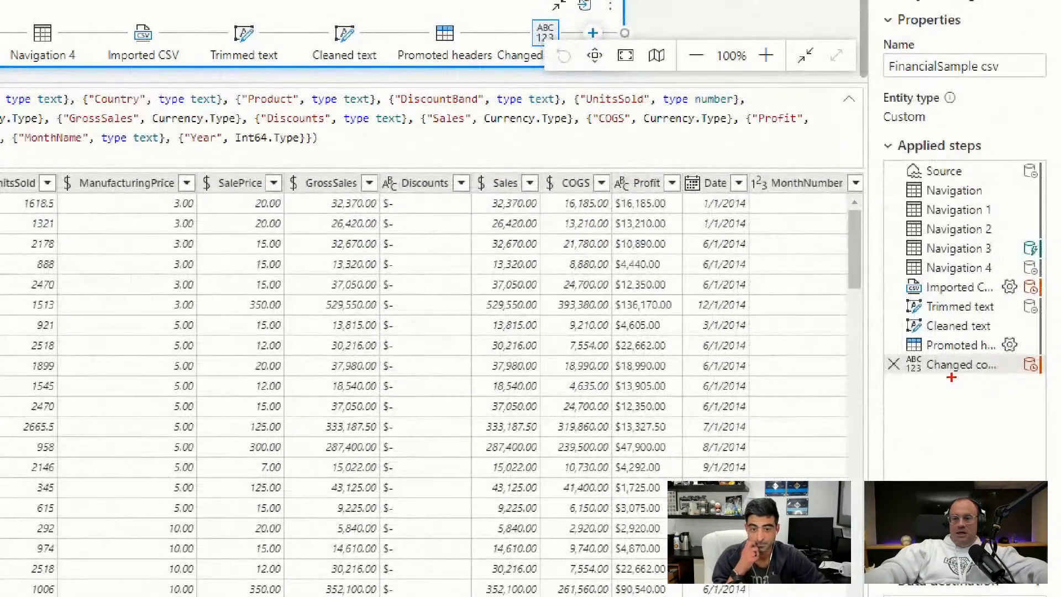
drag(883, 326, 1010, 391)
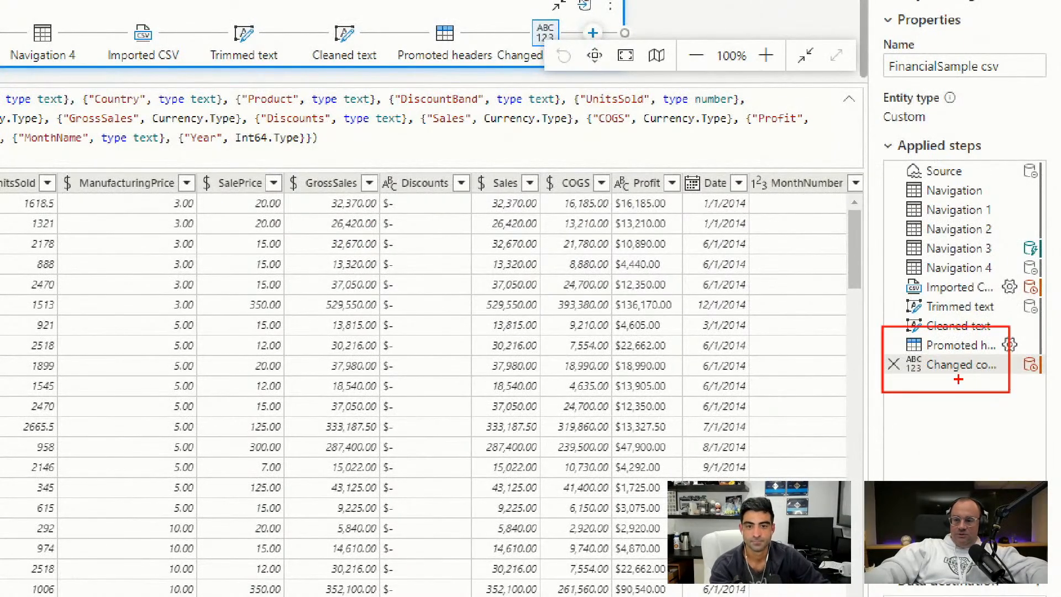
drag(949, 376, 962, 420)
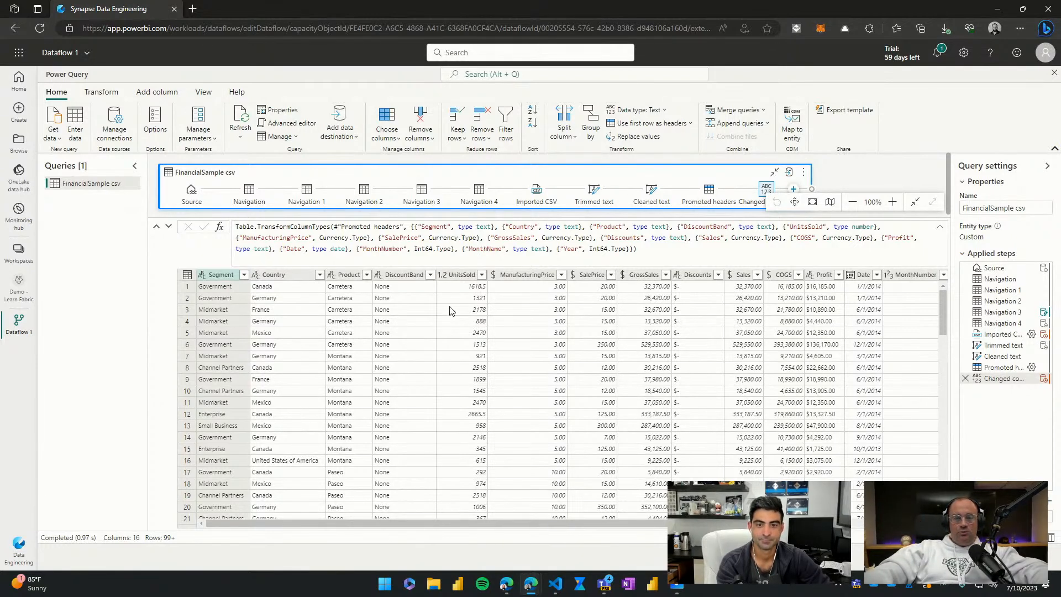
Step: Examine the data types and values of the columns from UnitsSold through Year, including the currency-typed price columns
click(463, 274)
drag(570, 522, 671, 522)
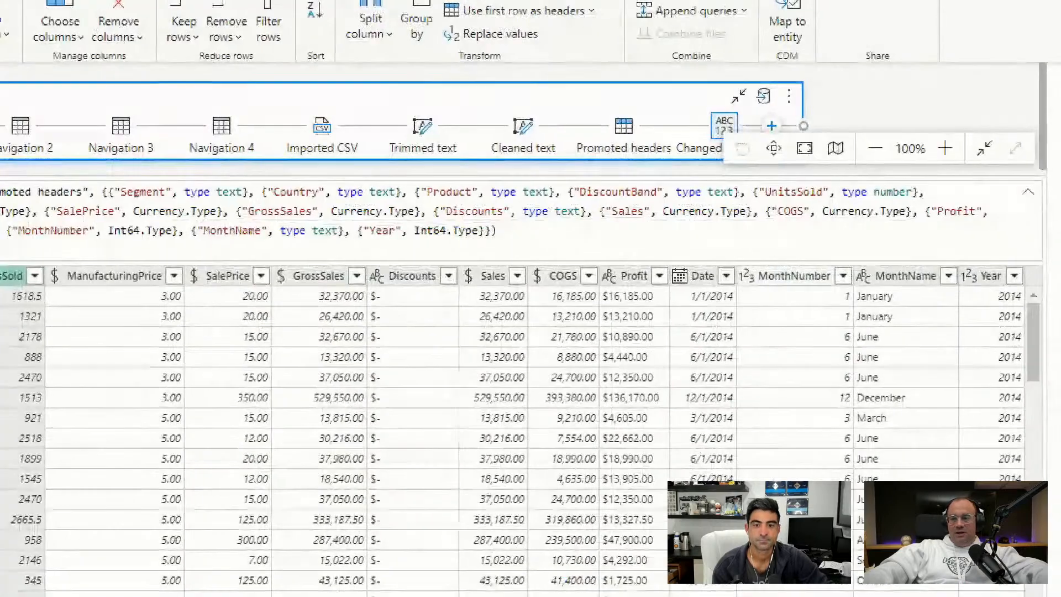
drag(953, 257, 990, 301)
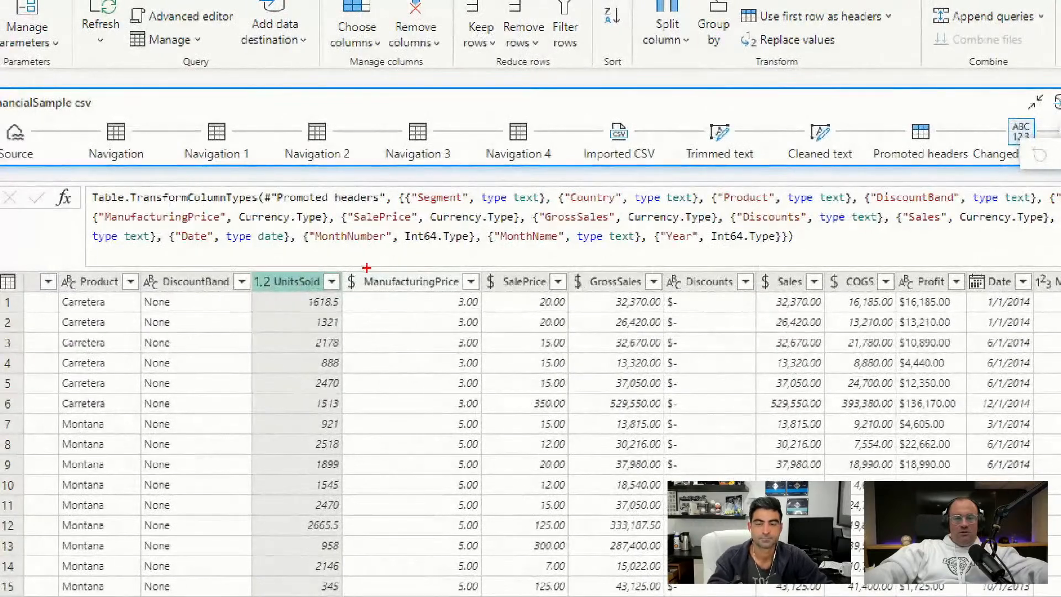
drag(356, 270, 372, 243)
drag(496, 268, 505, 247)
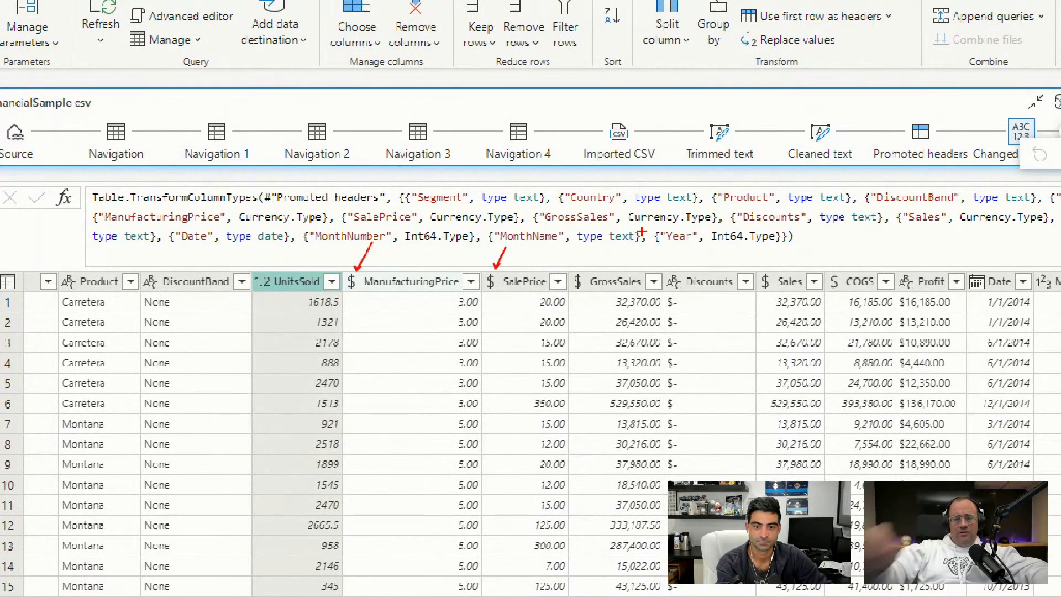
drag(343, 524, 368, 518)
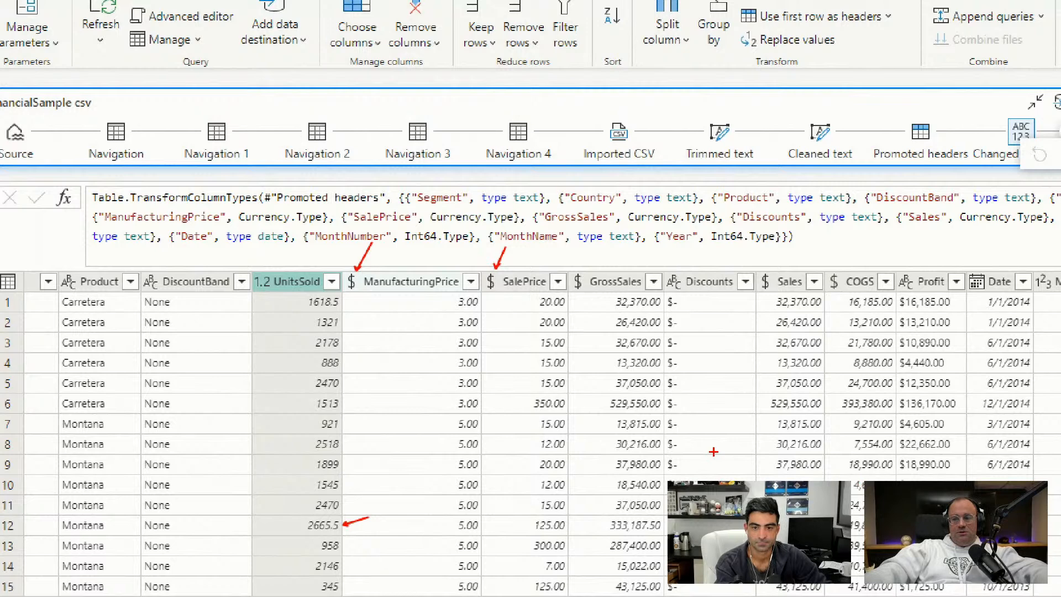
key(Escape)
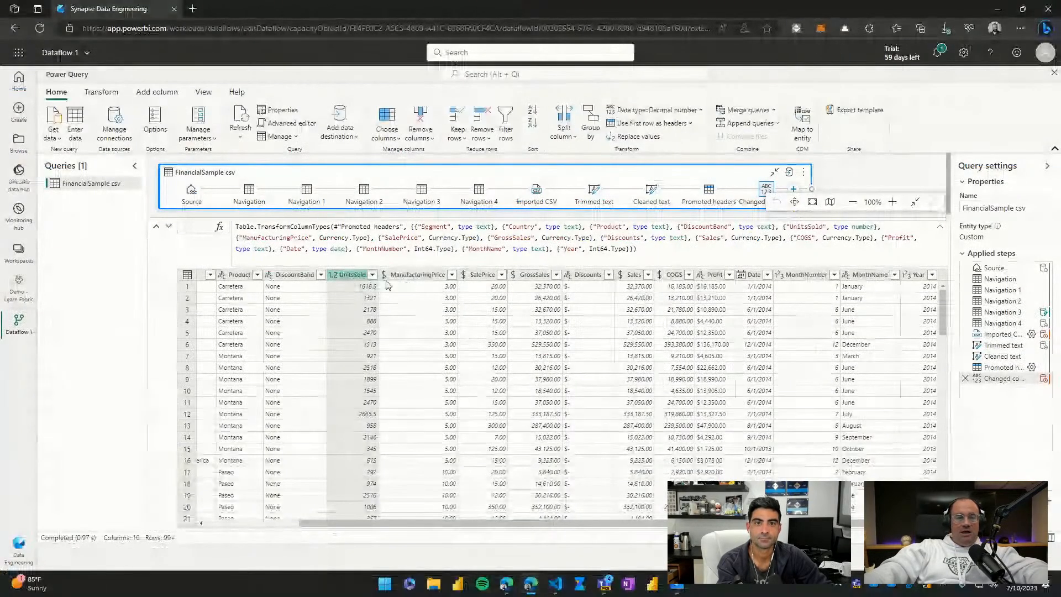
Step: Change the columns from UnitsSold through Profit to the Decimal number type, replacing the current type conversion
click(715, 274)
right_click(718, 279)
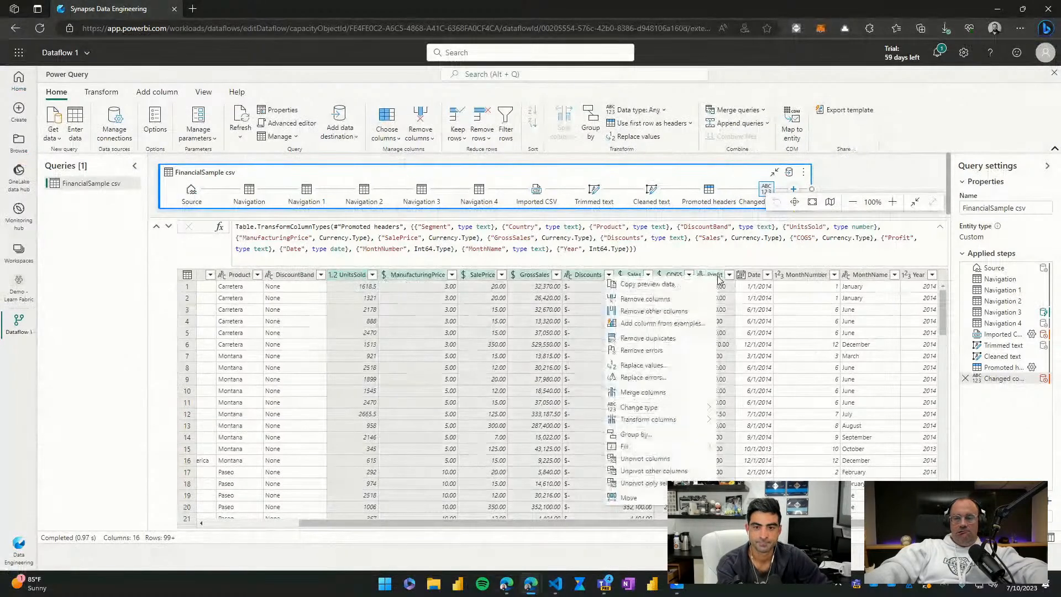
key(Escape)
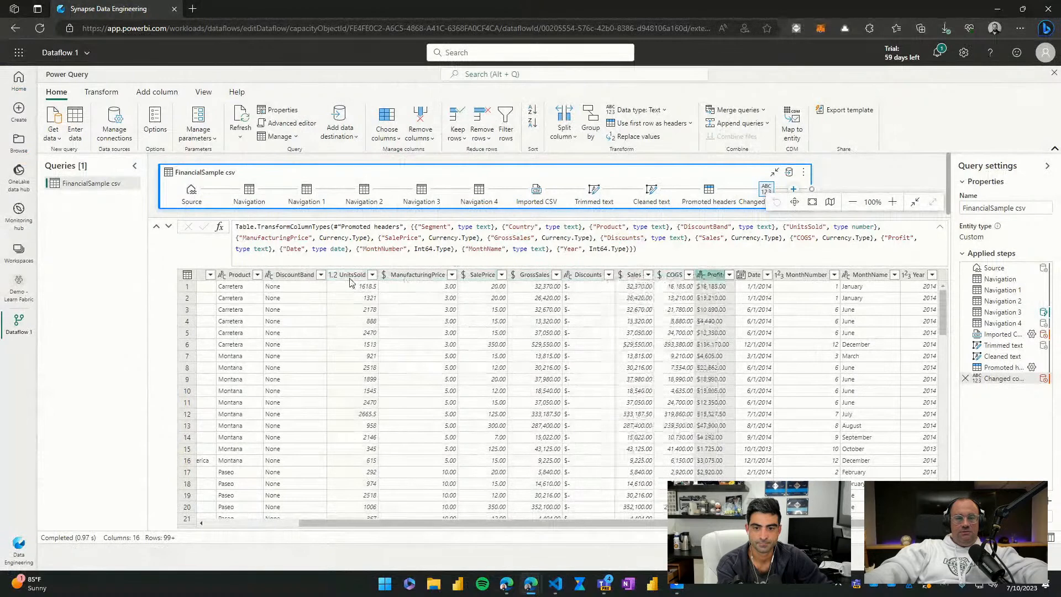
click(353, 275)
shift+click(715, 275)
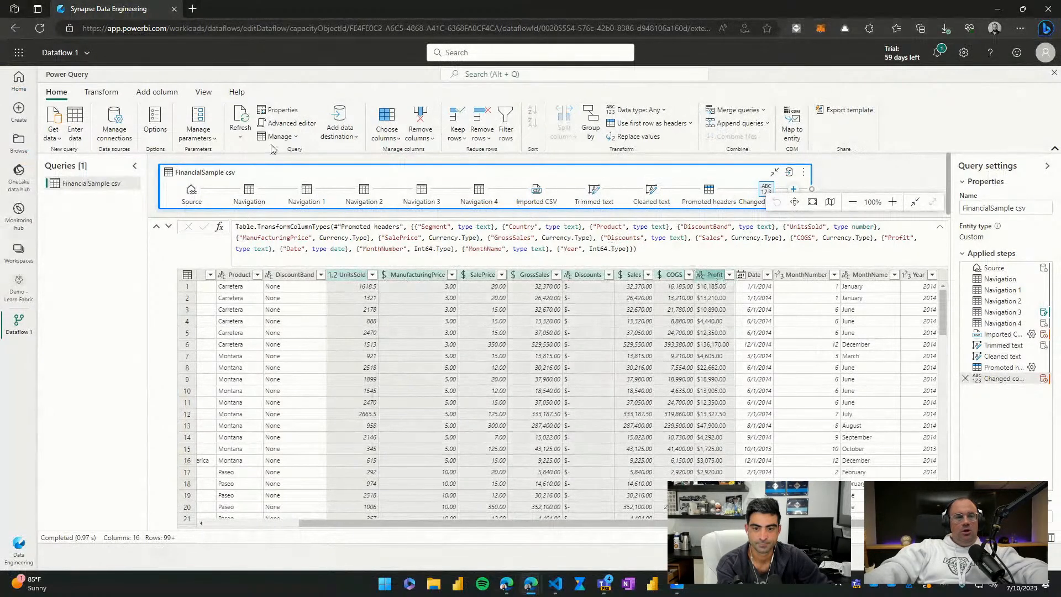
click(109, 94)
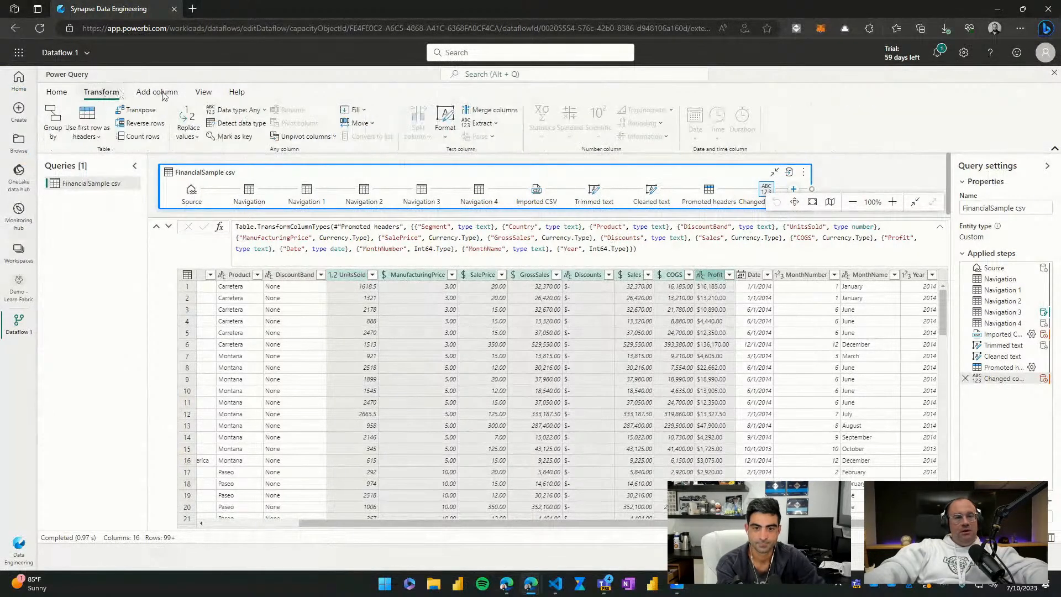
click(252, 110)
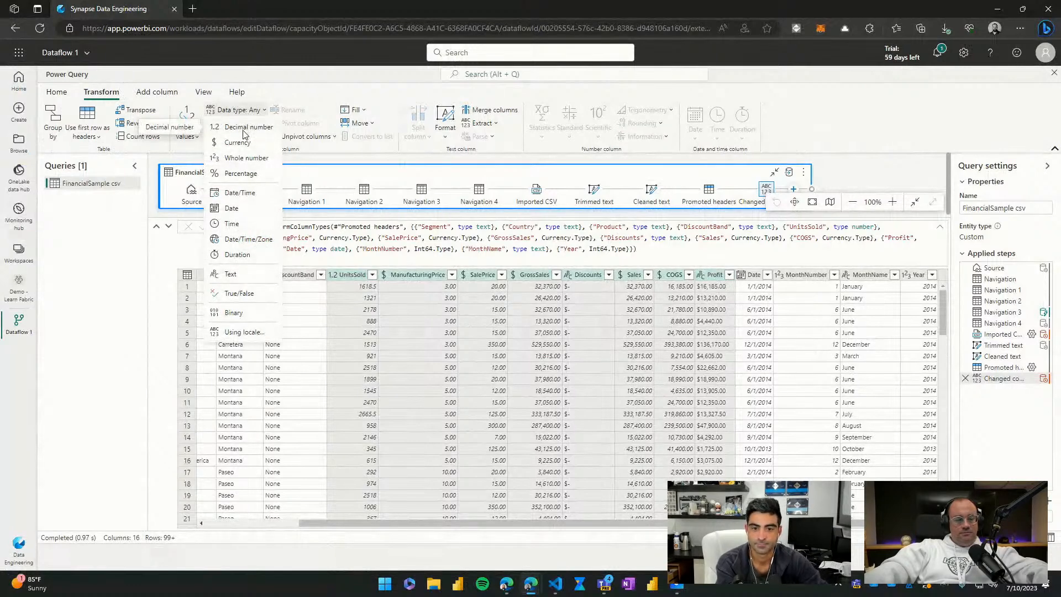
click(243, 129)
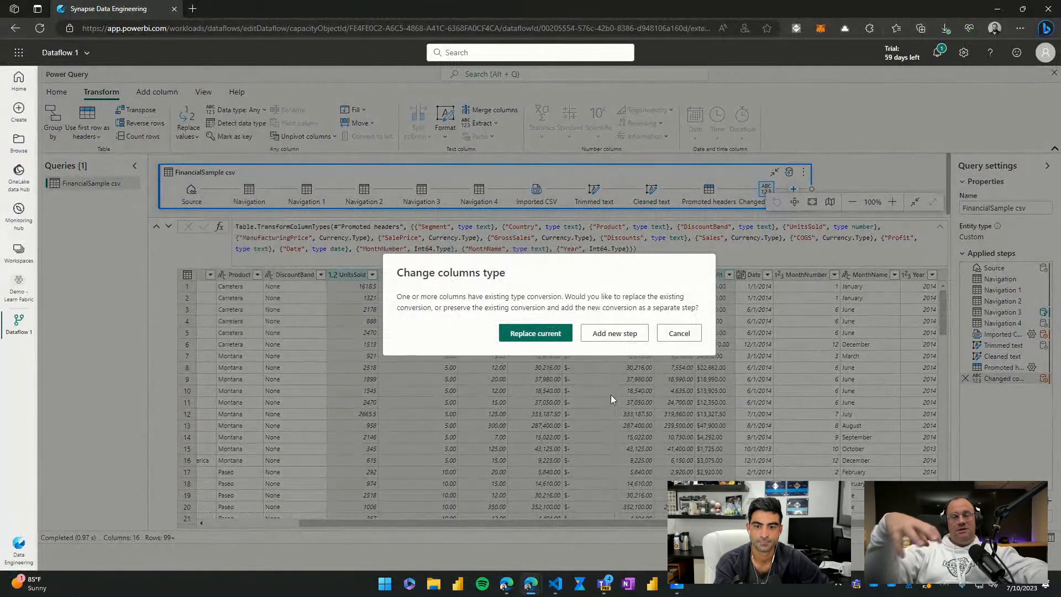
click(539, 333)
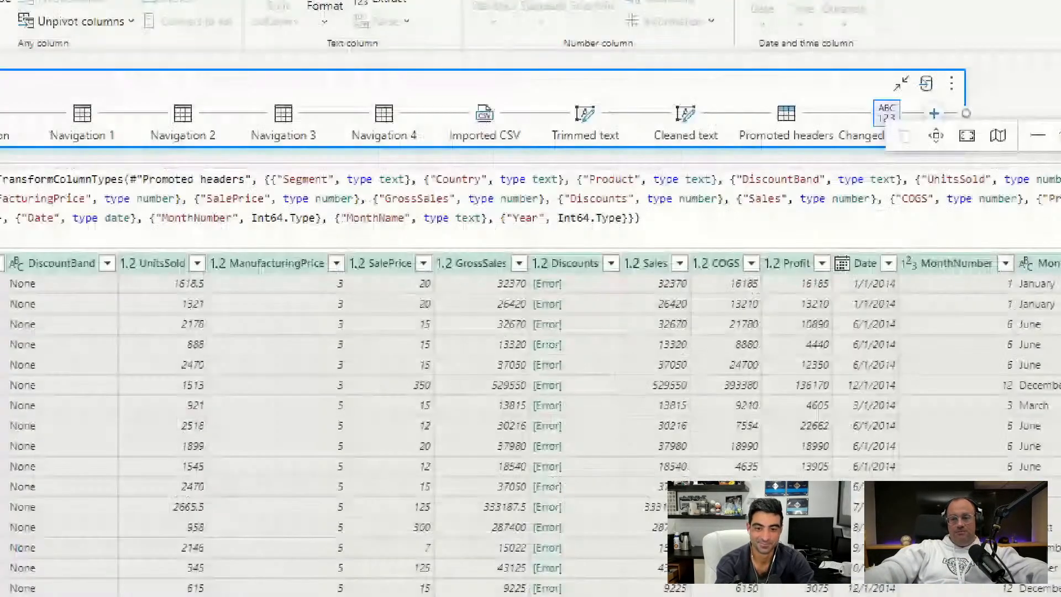
Step: Replace errors with 0 in all columns from UnitsSold through Profit
click(506, 260)
drag(487, 254, 632, 336)
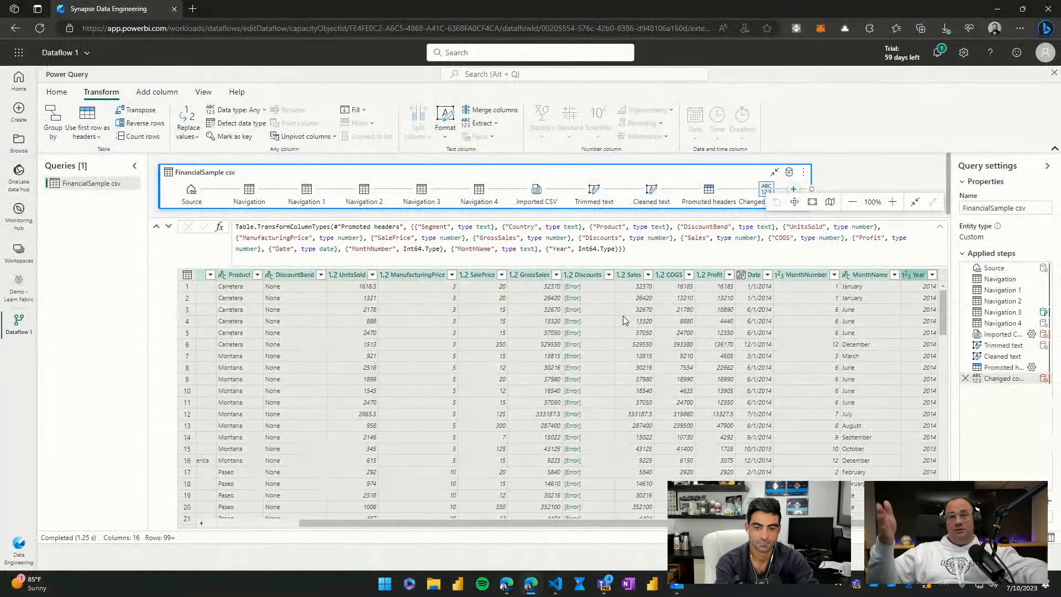
click(356, 276)
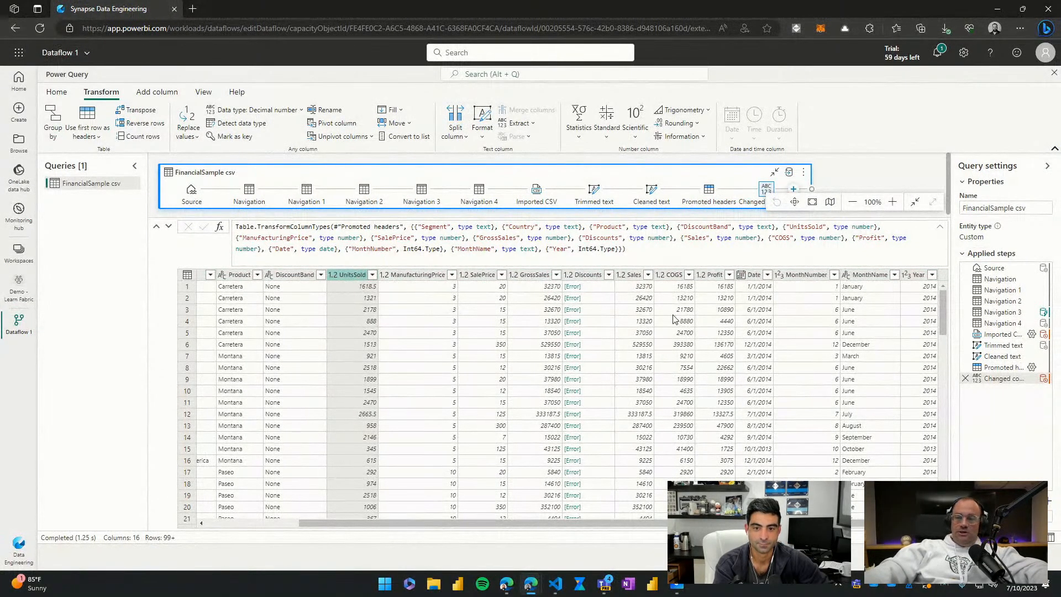
shift+click(715, 279)
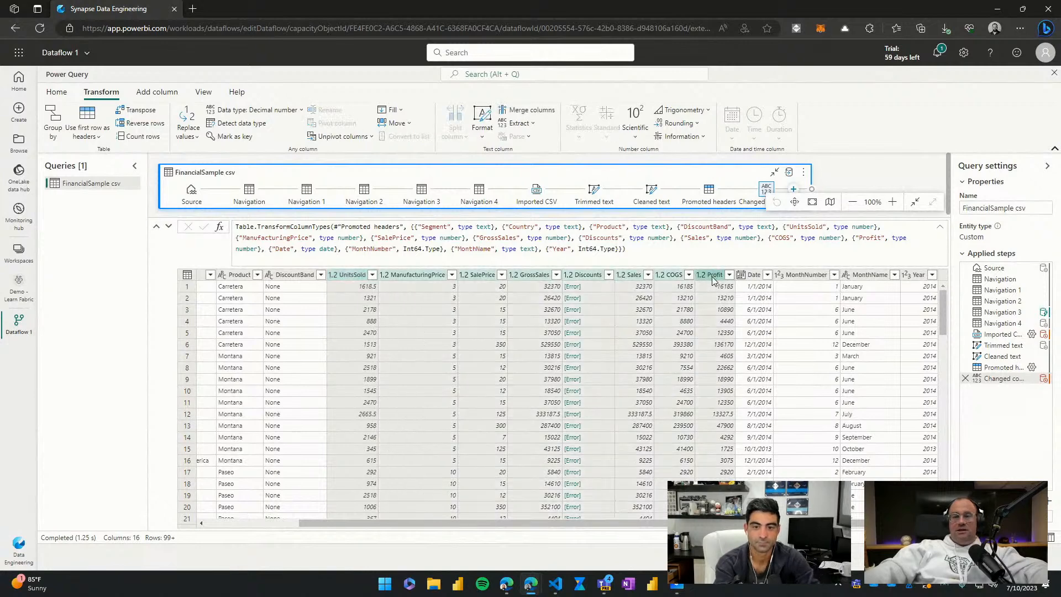
right_click(587, 281)
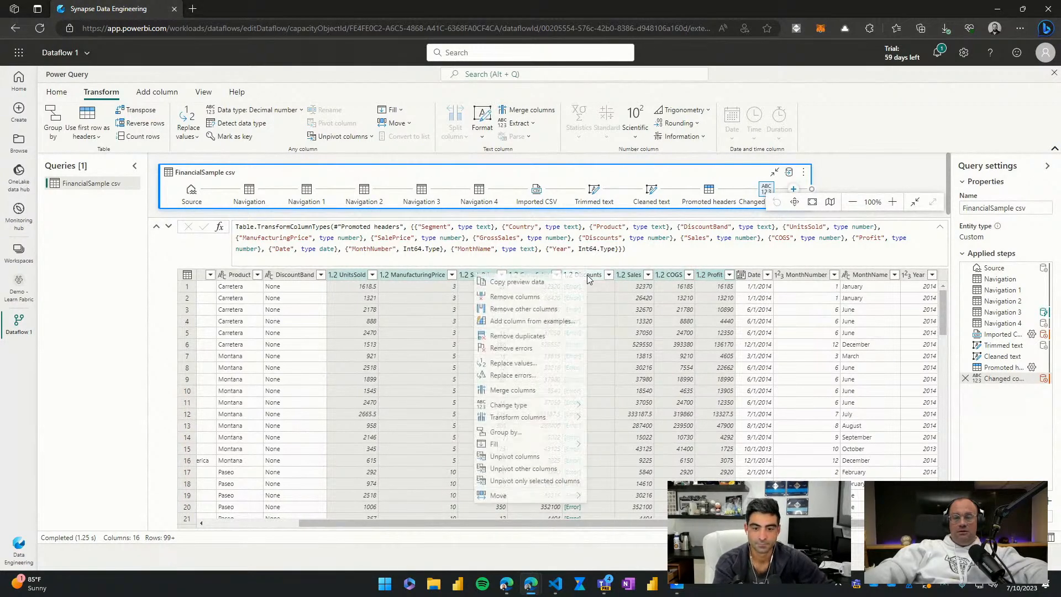
click(529, 378)
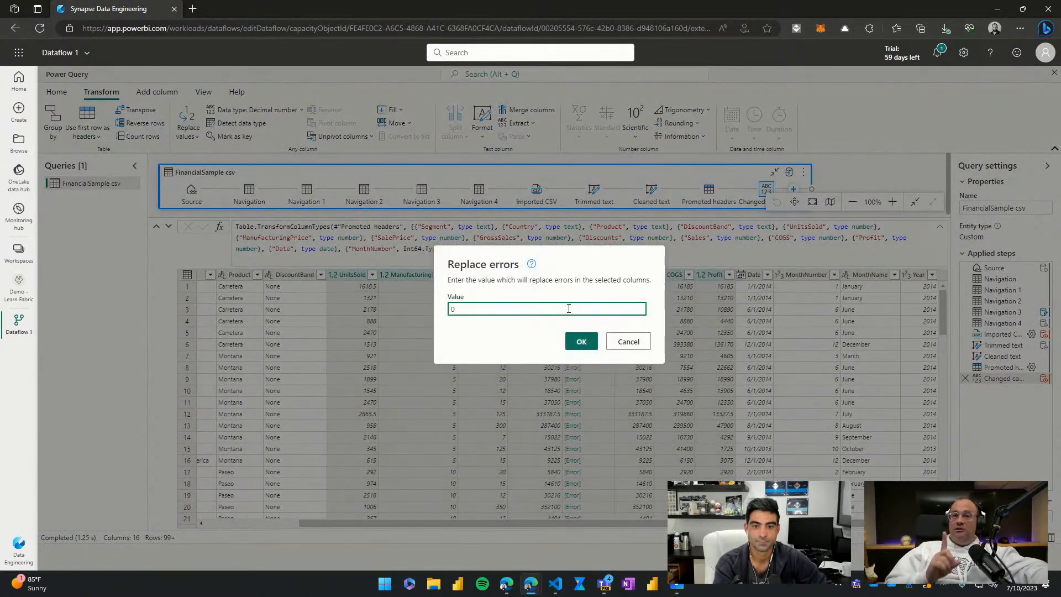
click(583, 339)
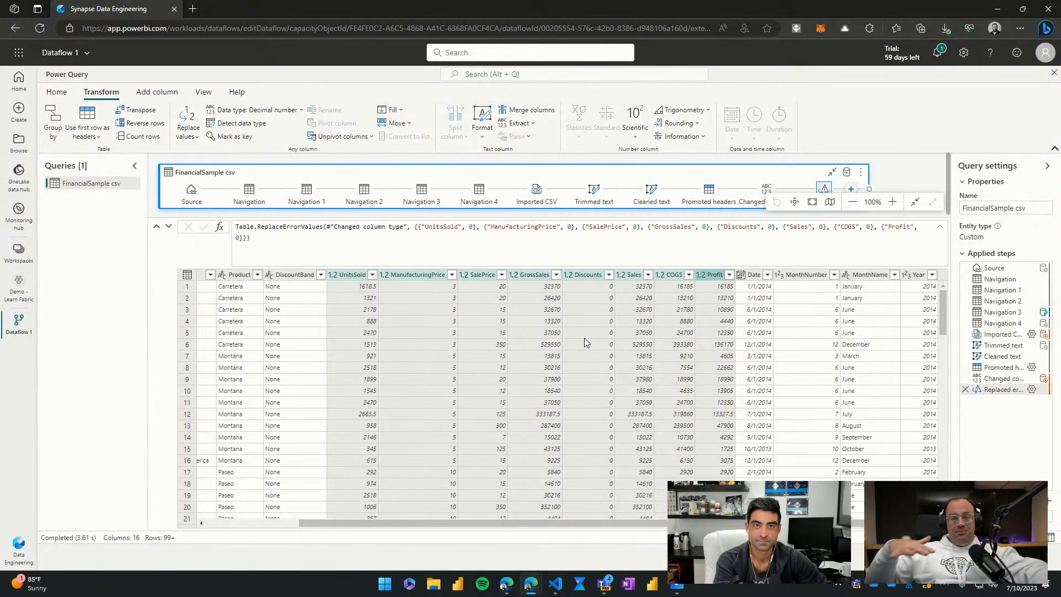
Step: Add a Lakehouse data destination to the query and continue with the existing Lakehouse connection
click(561, 252)
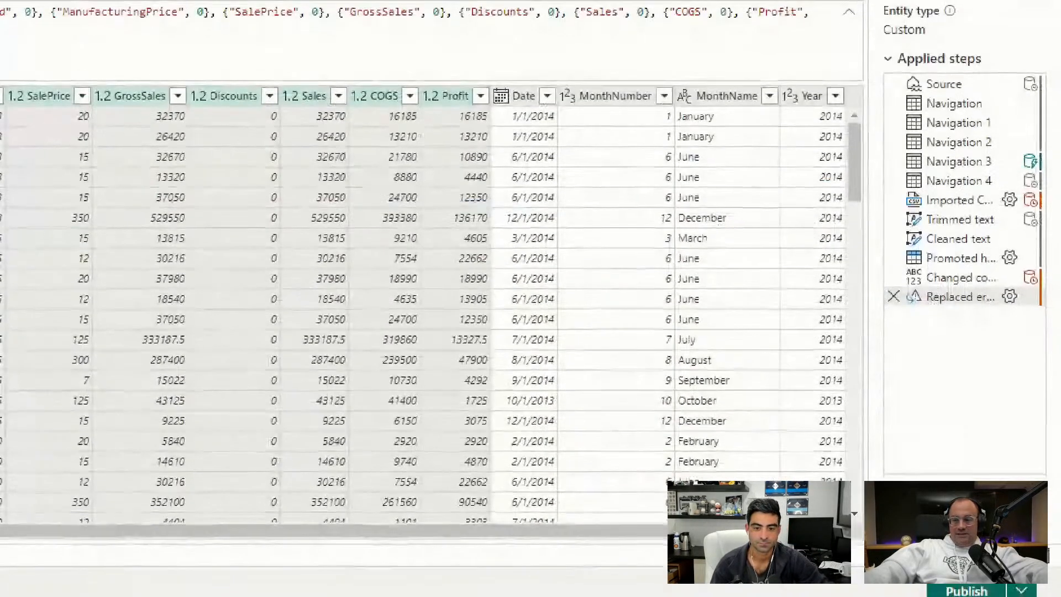
drag(1020, 520, 1054, 532)
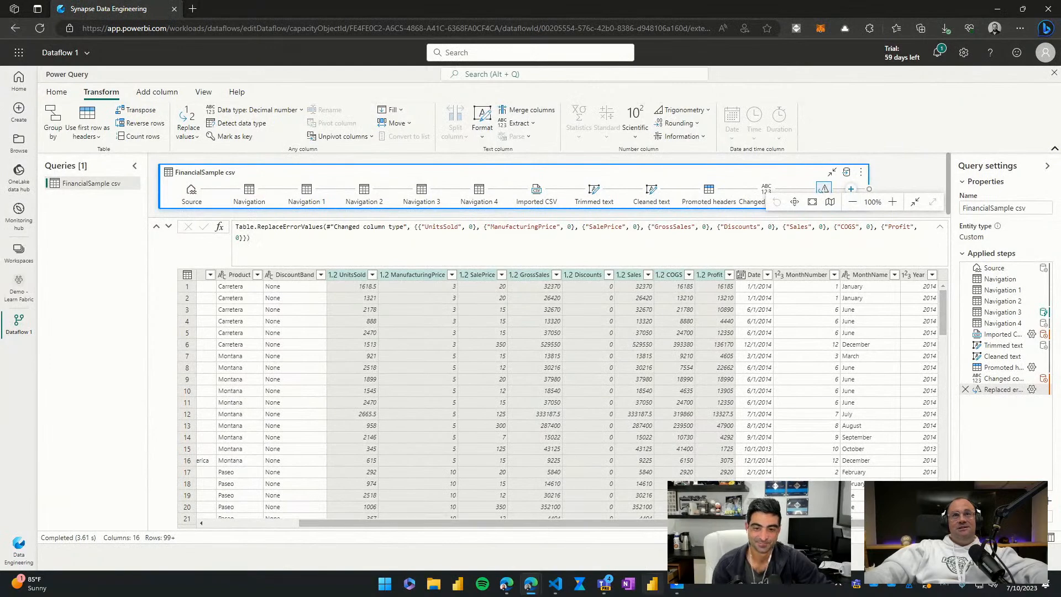
click(640, 448)
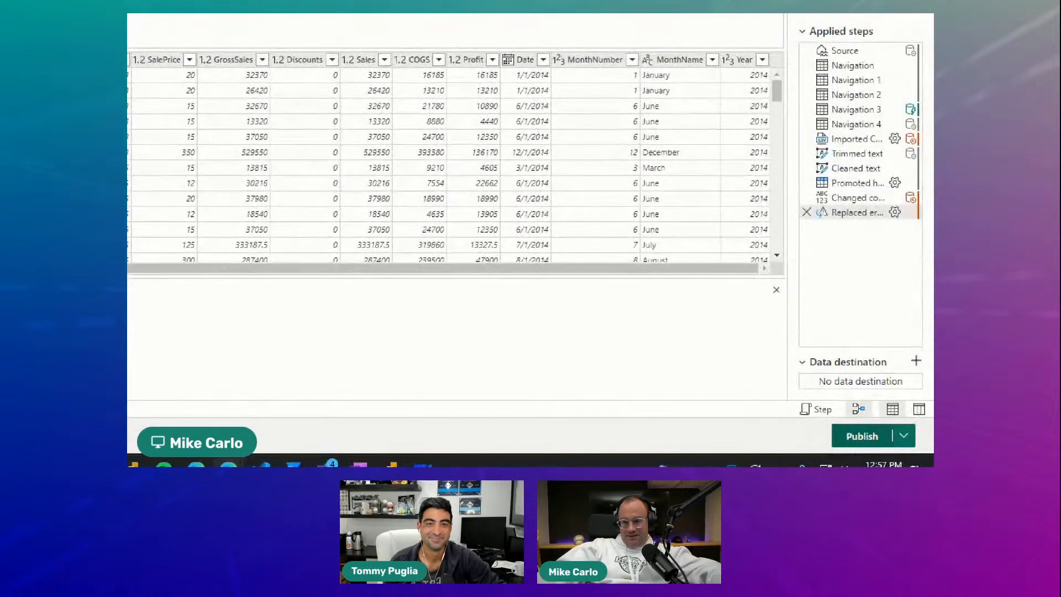
drag(770, 326, 932, 419)
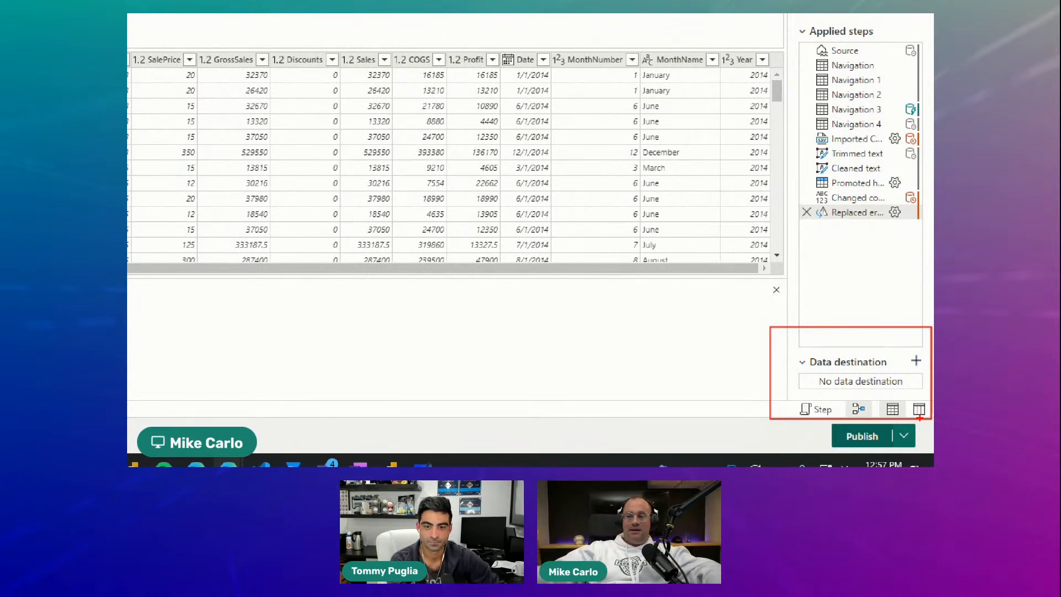
click(915, 361)
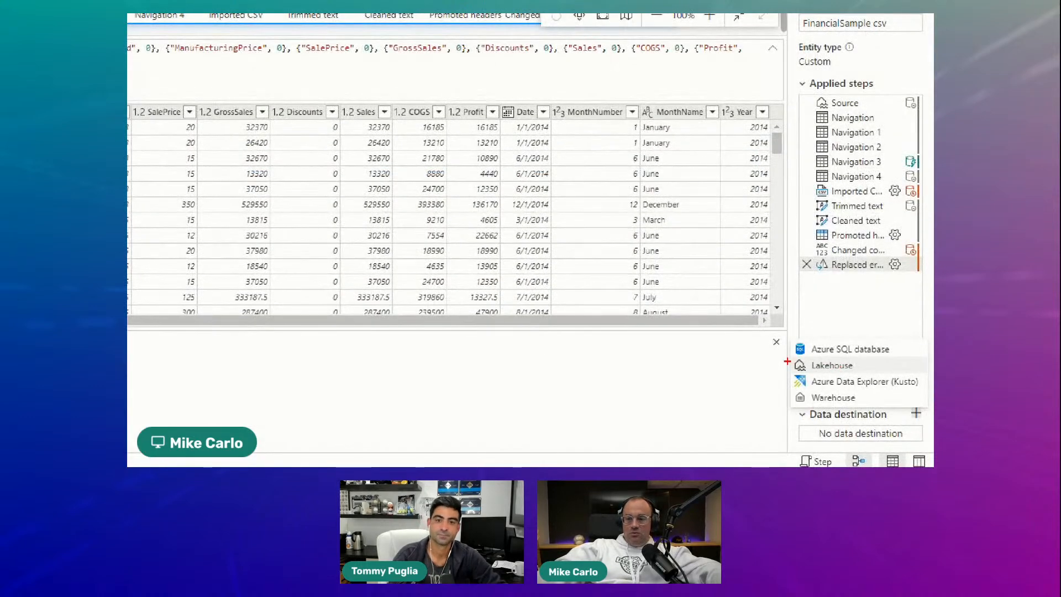
drag(782, 358, 869, 376)
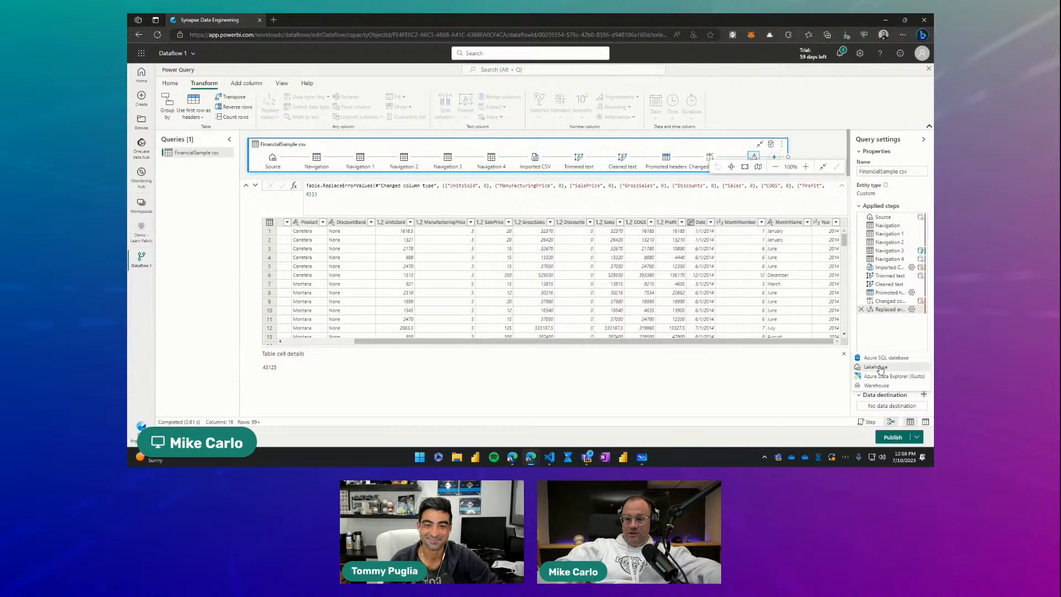
click(851, 366)
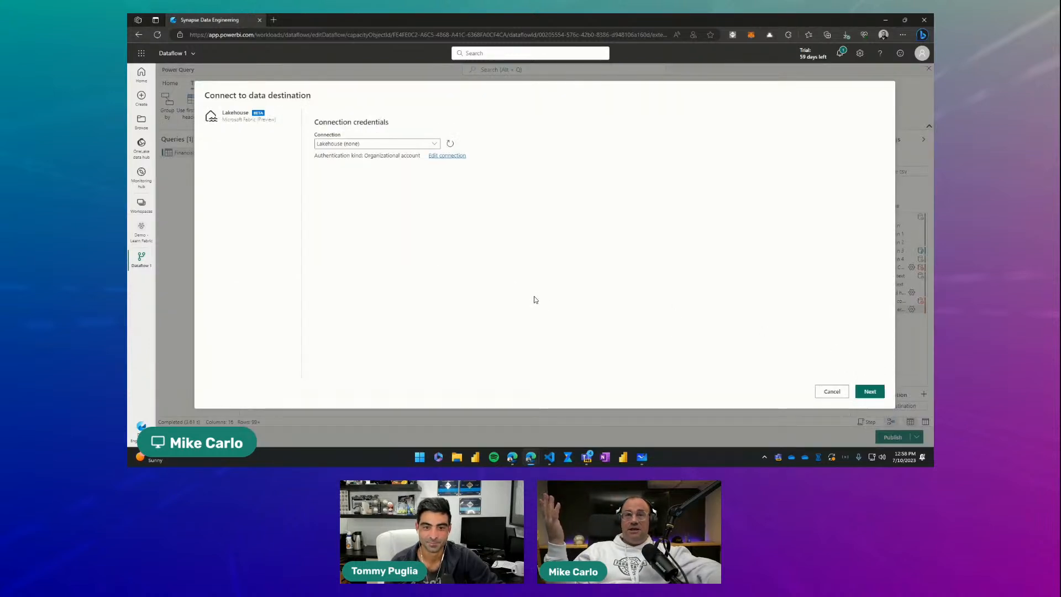
click(868, 396)
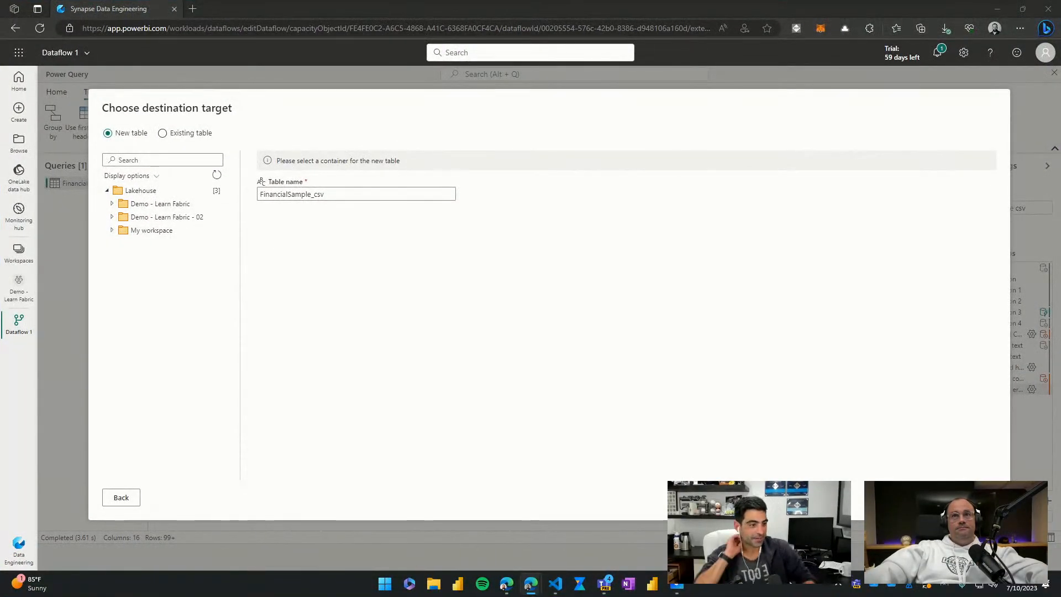
Step: Choose the TheGreatLake lakehouse in the Demo - Learn Fabric workspace as the container for the new table
click(113, 204)
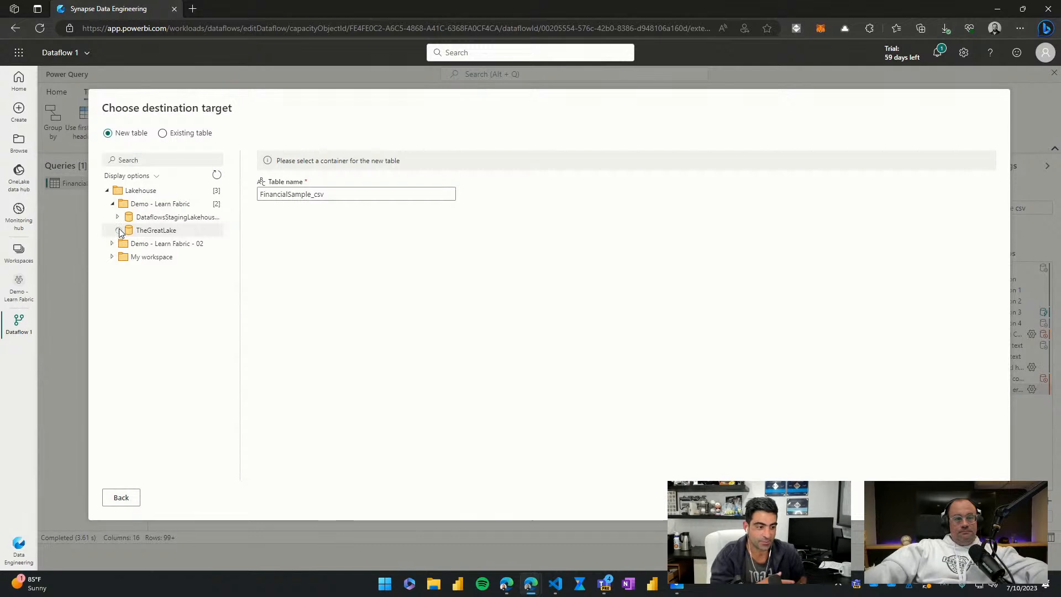
click(169, 233)
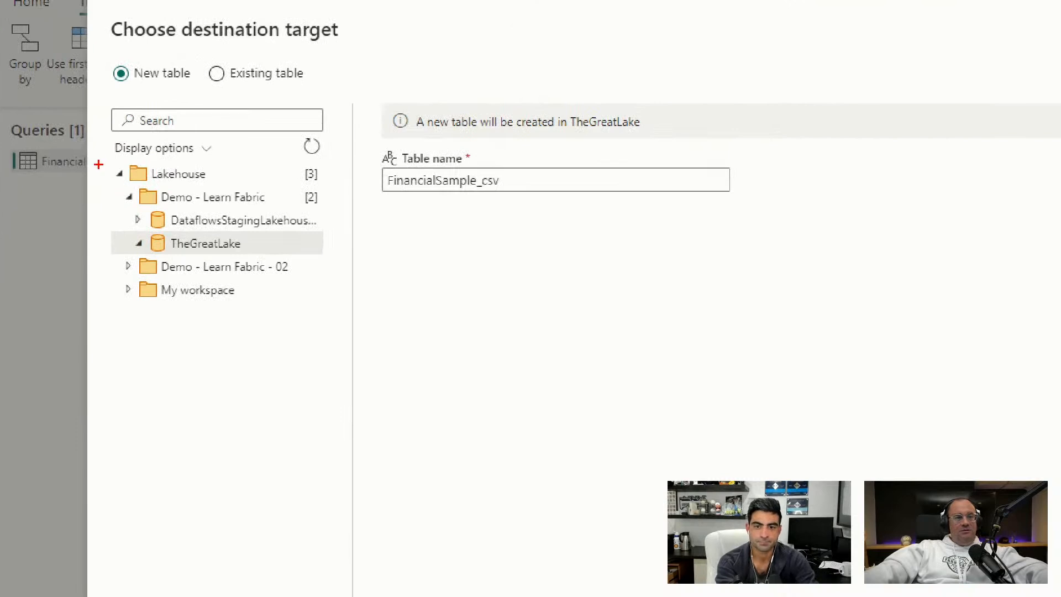
mouse_move(99, 164)
mouse_down()
mouse_move(268, 189)
mouse_move(284, 256)
mouse_move(293, 266)
mouse_move(336, 261)
mouse_up()
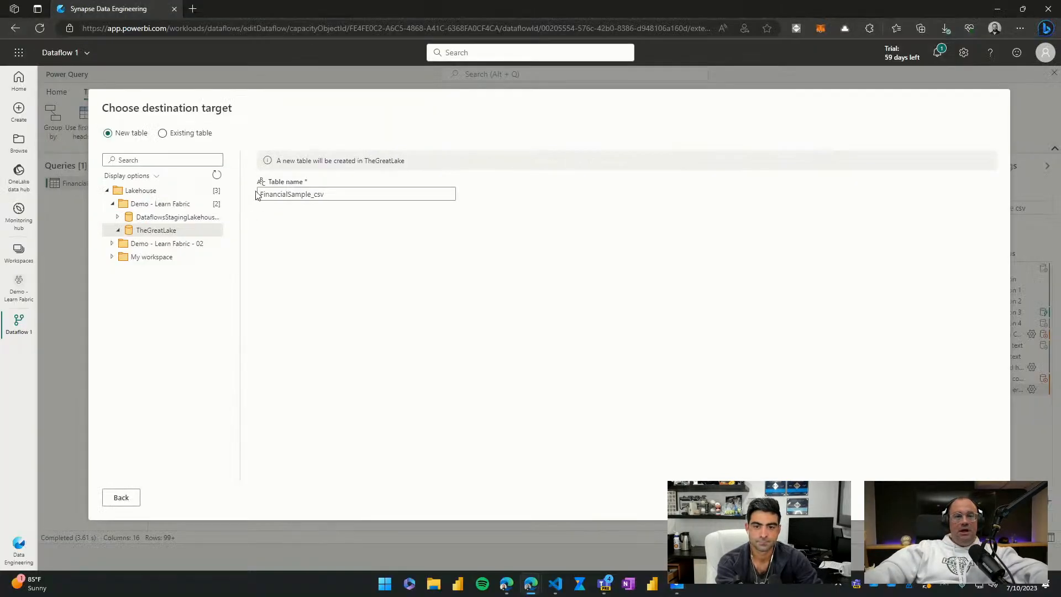
Step: Name the new destination table Financial_01 and proceed to the destination settings
double_click(304, 190)
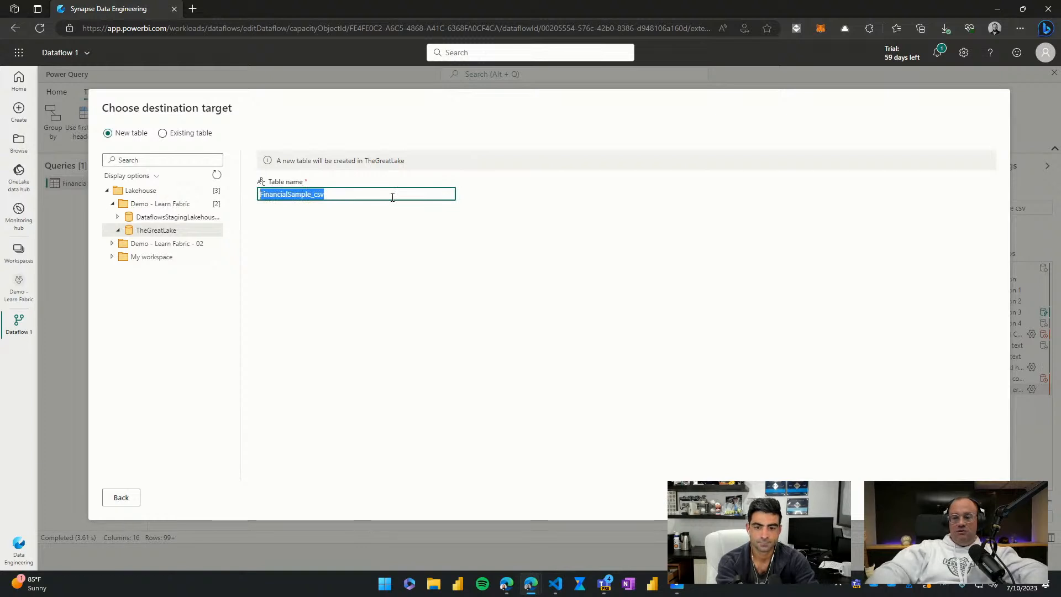
text(Fin)
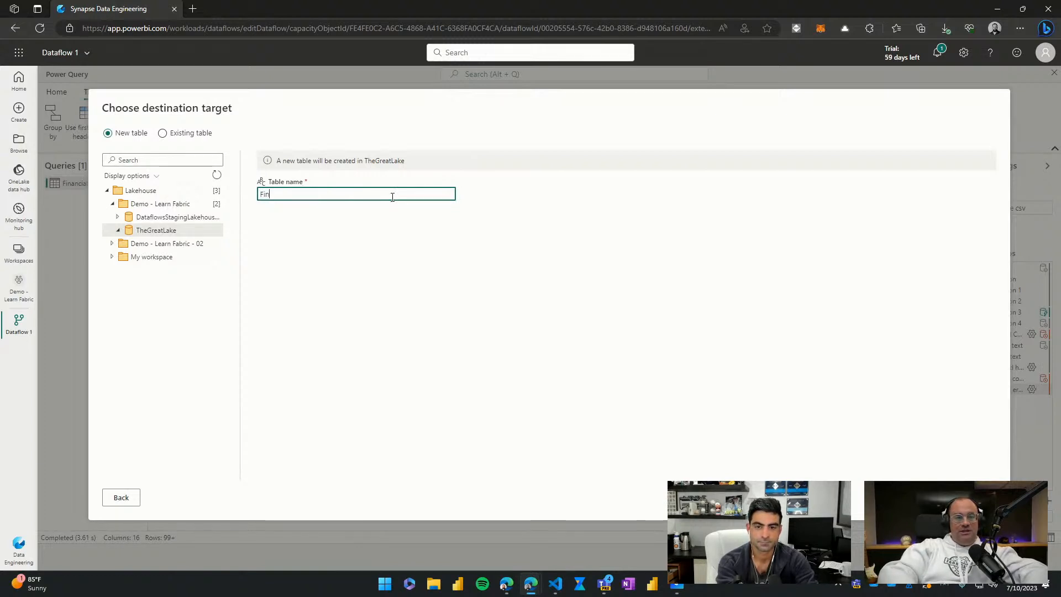
text(ancial_01)
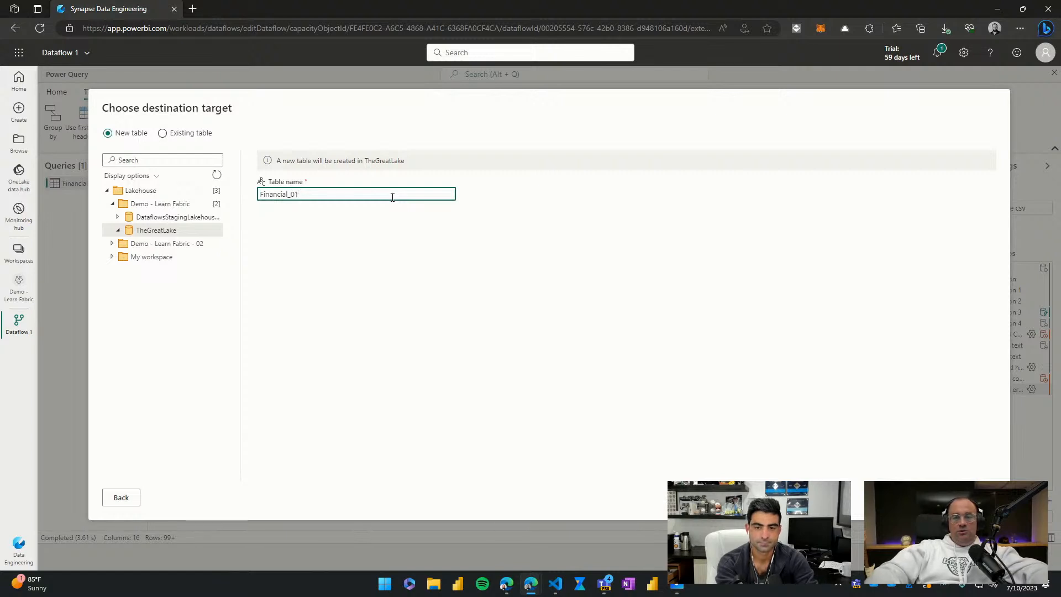
key(BackSpace)
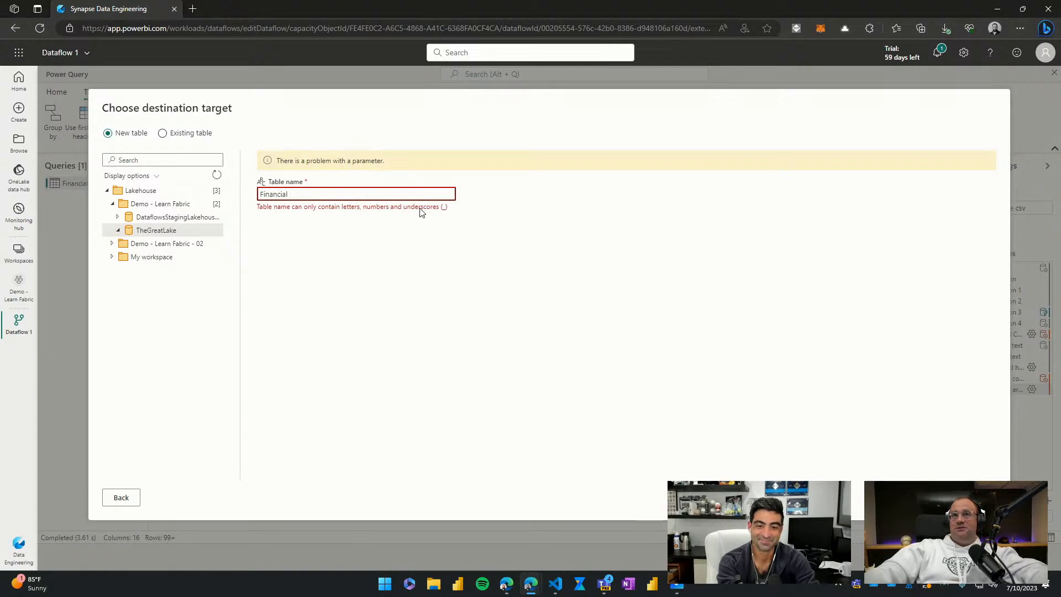
key(BackSpace)
text(_01)
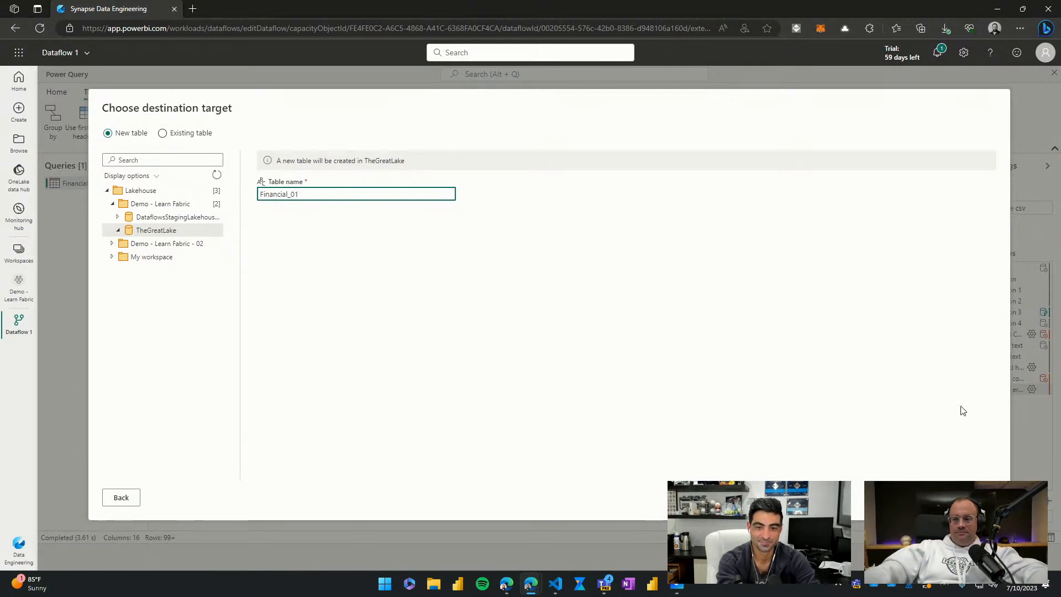
click(977, 498)
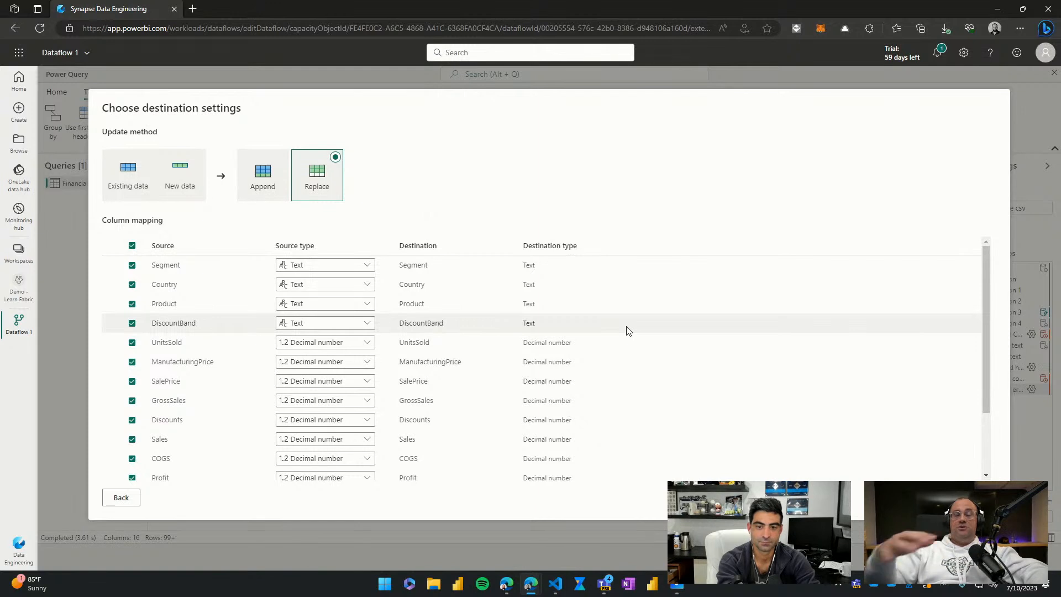
Step: Review the column mapping and save the destination settings with the Replace update method and all source columns included
scroll(530, 348, down, 2)
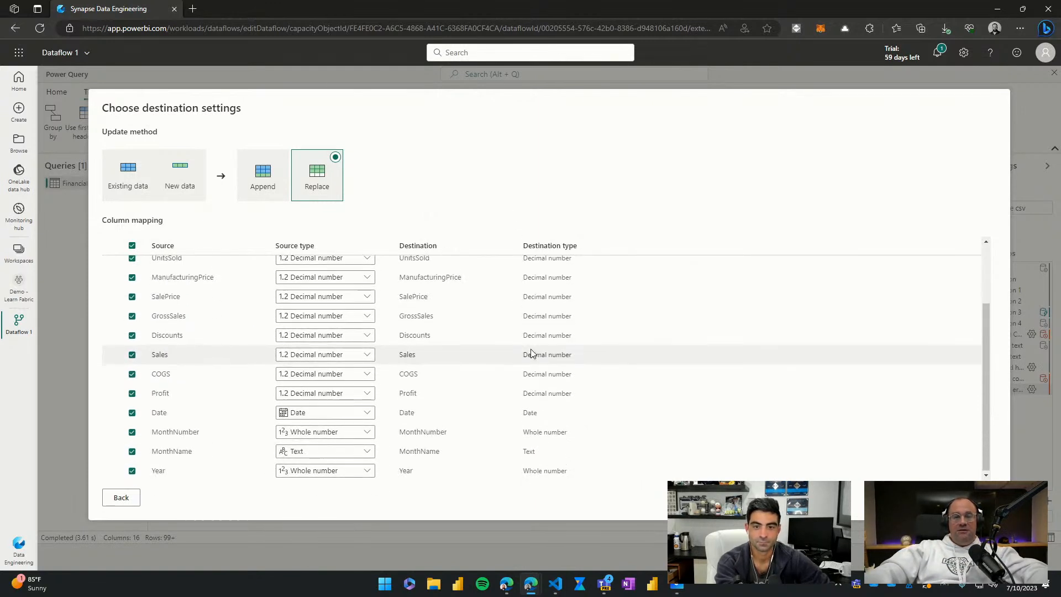
scroll(531, 348, up, 2)
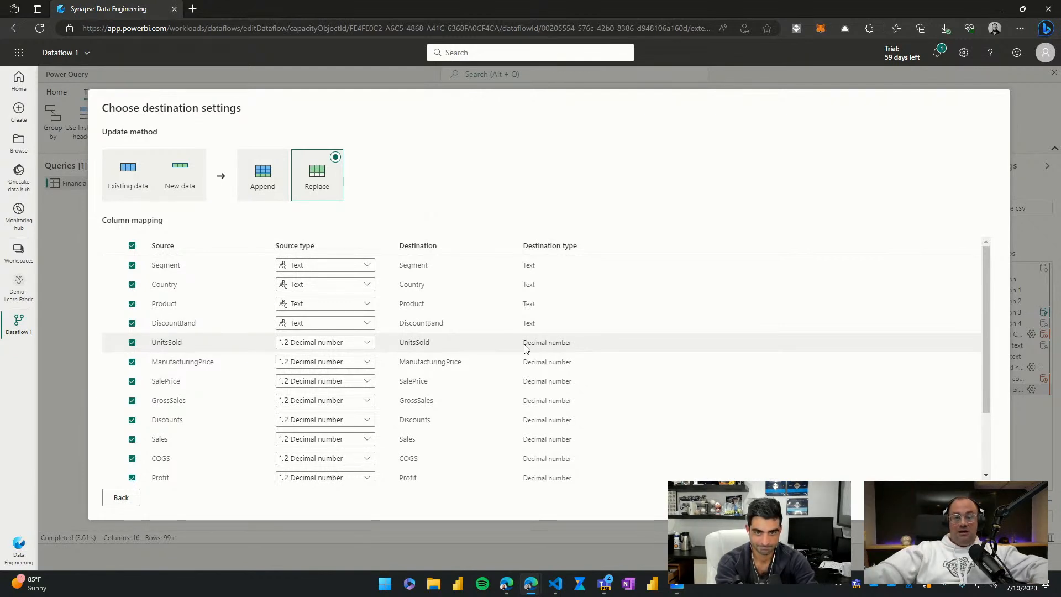
scroll(232, 363, down, 2)
scroll(186, 304, up, 2)
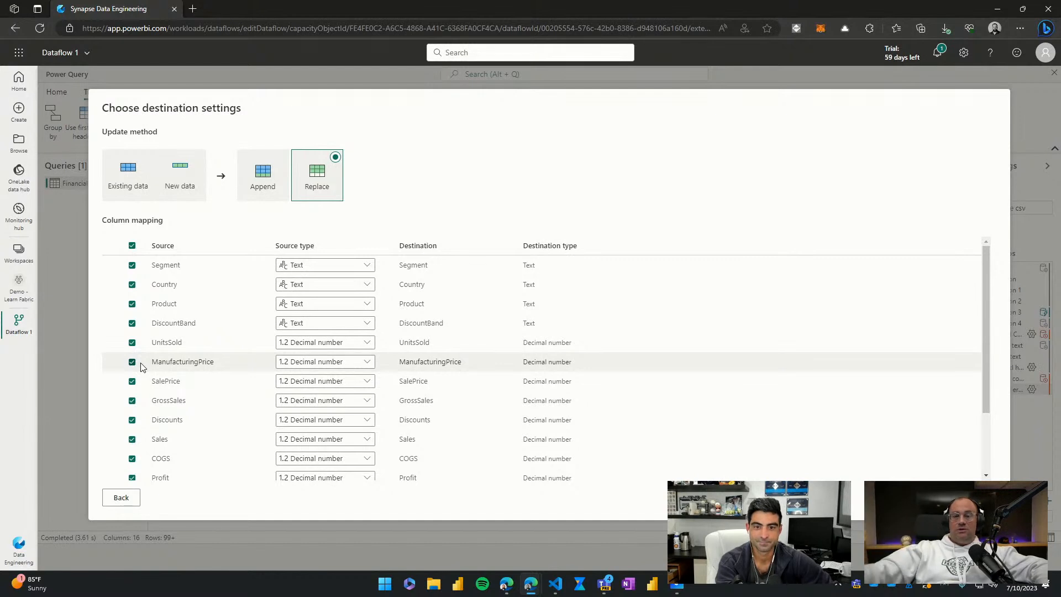
scroll(713, 408, down, 1)
scroll(713, 408, down, 2)
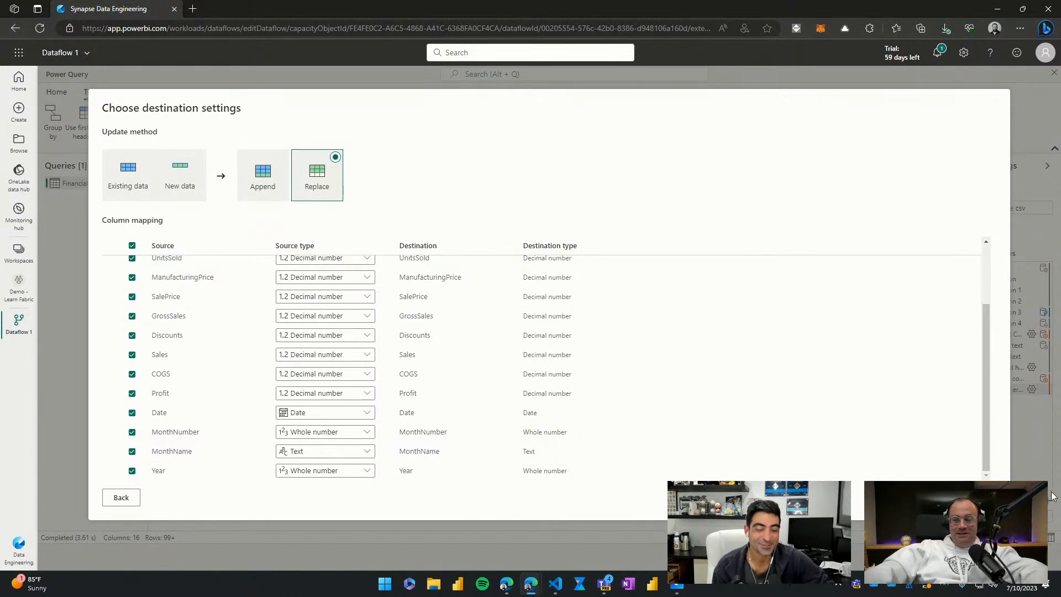
click(966, 497)
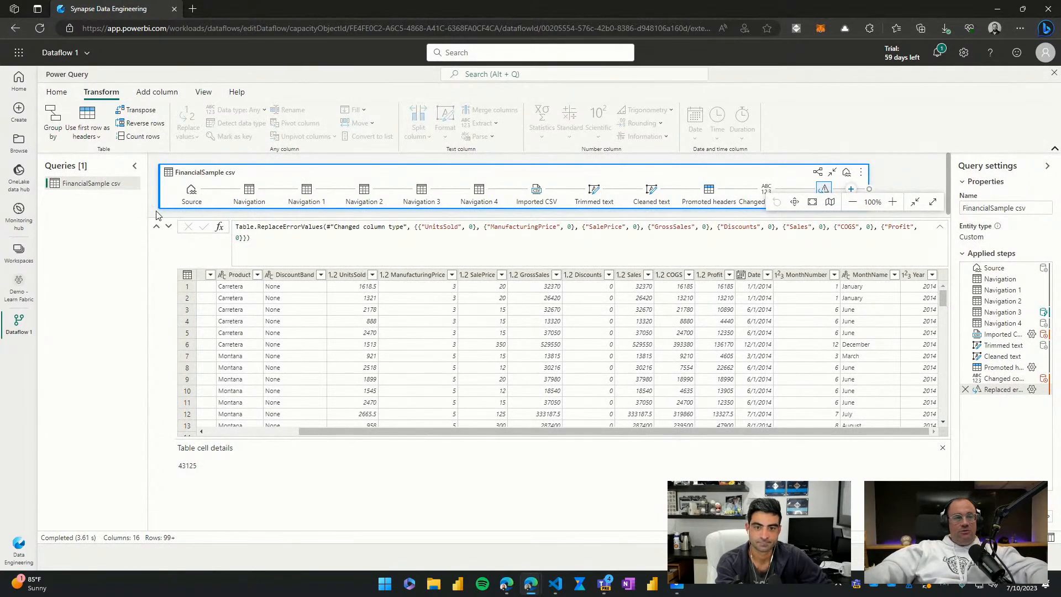
Step: Rename the dataflow as Load Finacial Data From File and publish it to the Demo - Learn Fabric workspace
click(87, 56)
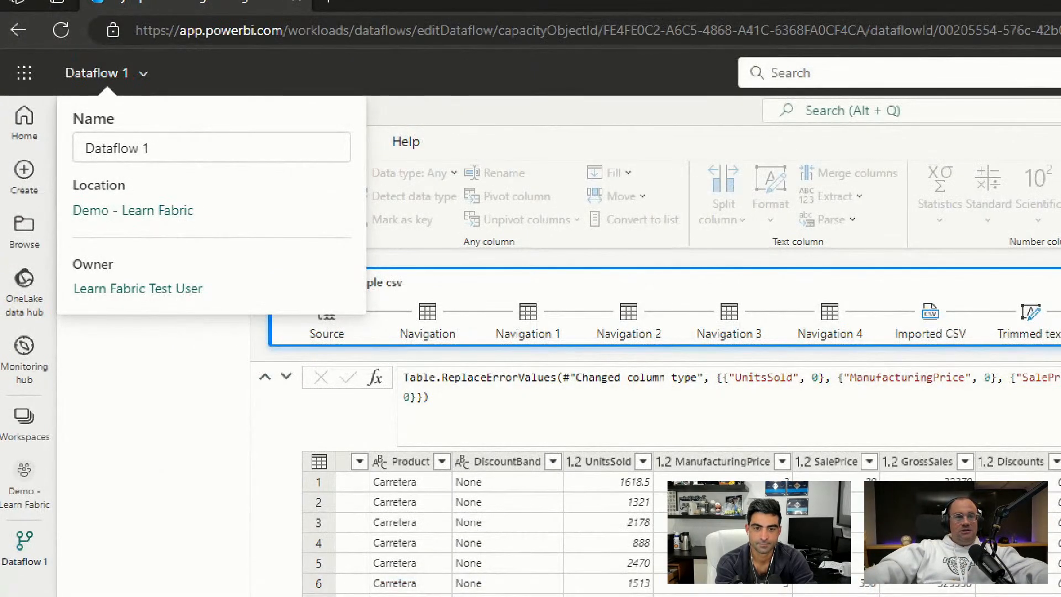
drag(155, 143, 234, 99)
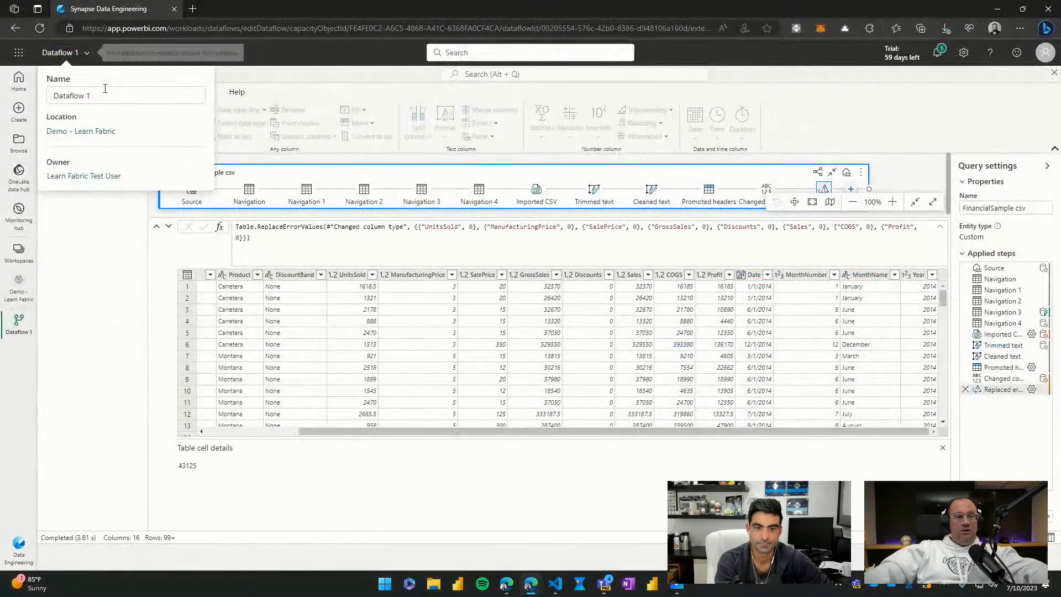
click(104, 95)
triple_click(104, 96)
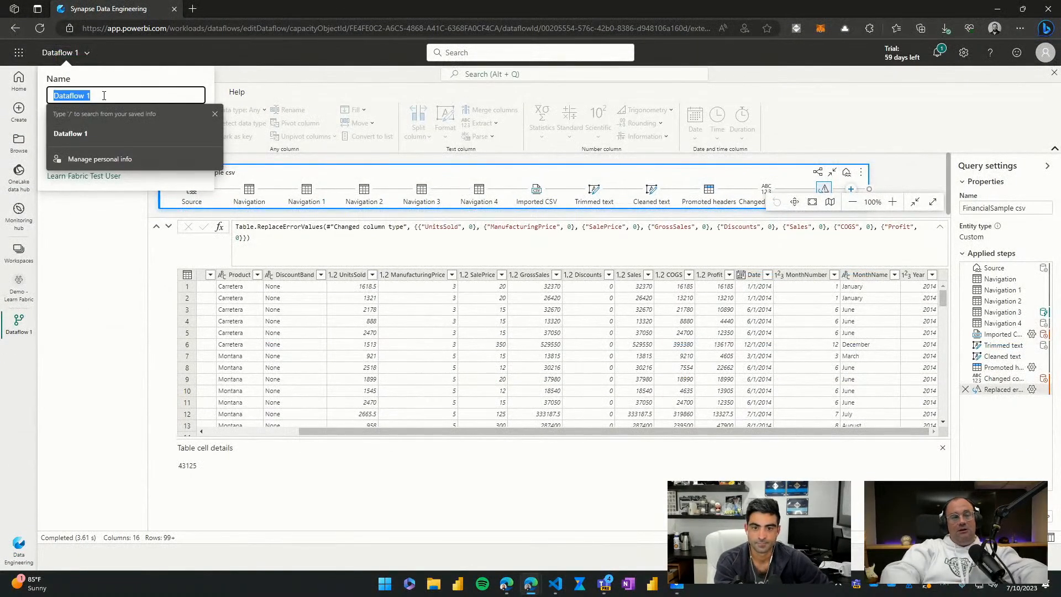
text(Load Fia)
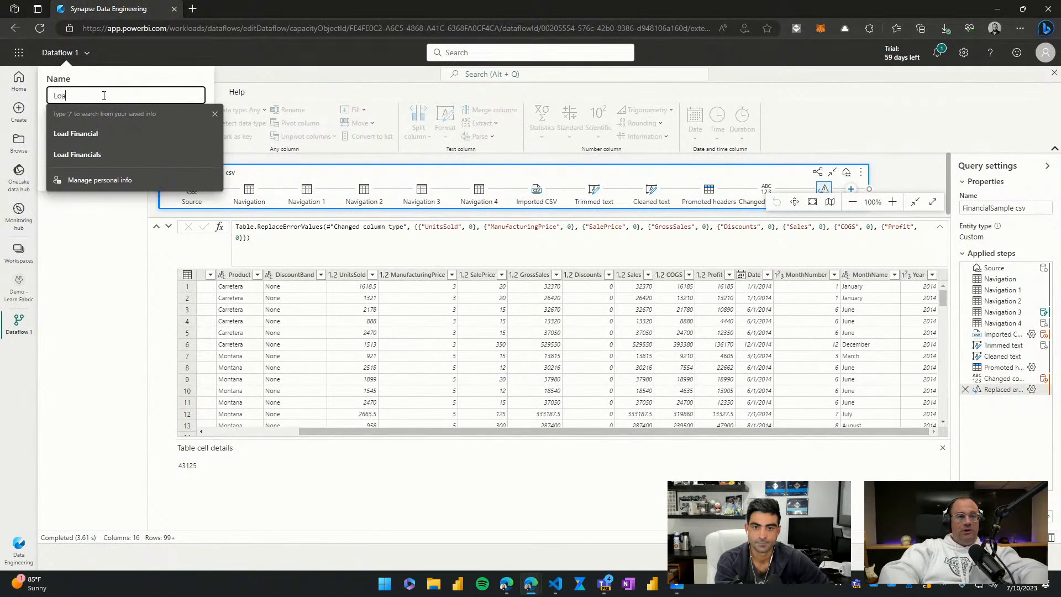
key(BackSpace)
text(nca)
key(BackSpace)
text(ca)
key(BackSpace)
key(BackSpace)
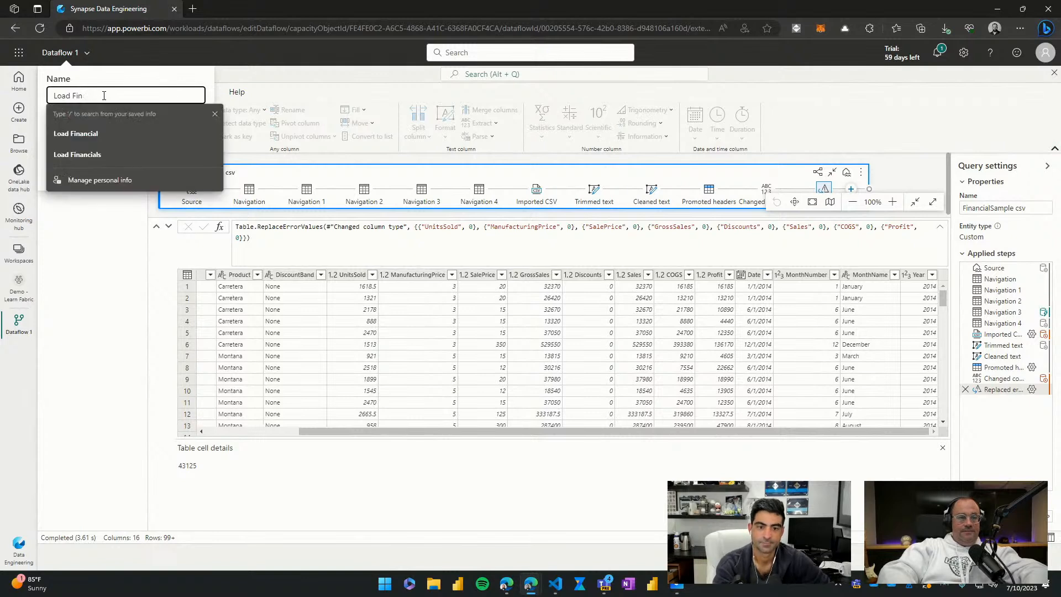
text(acial Data )
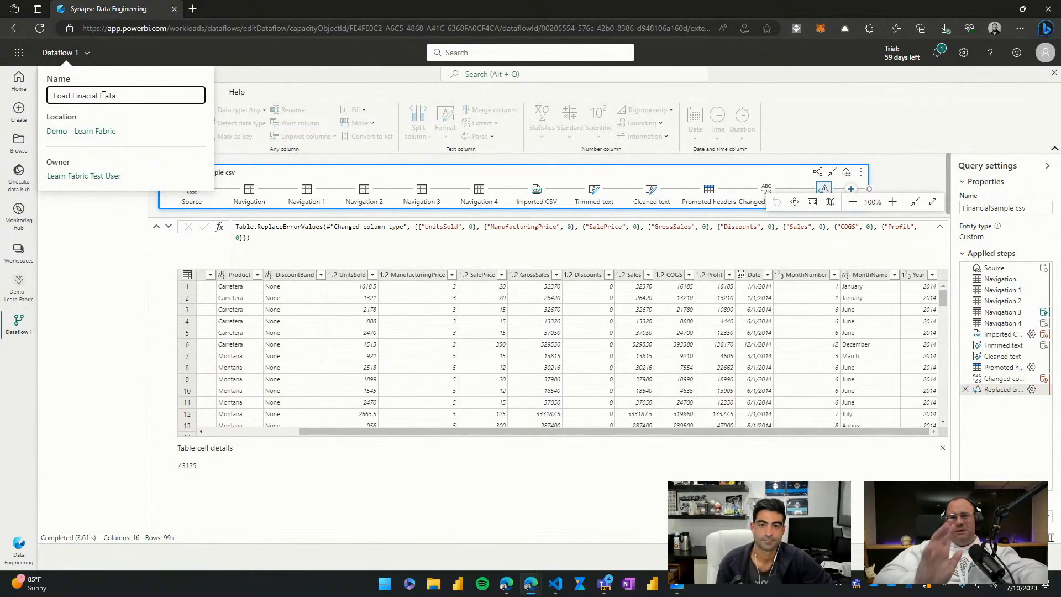
text(From File)
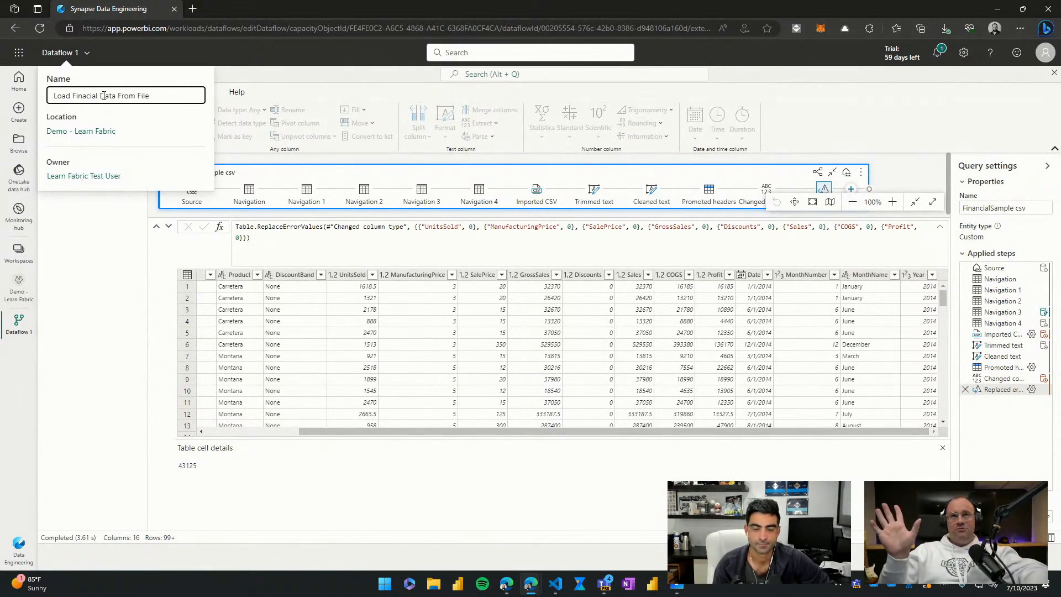
click(86, 244)
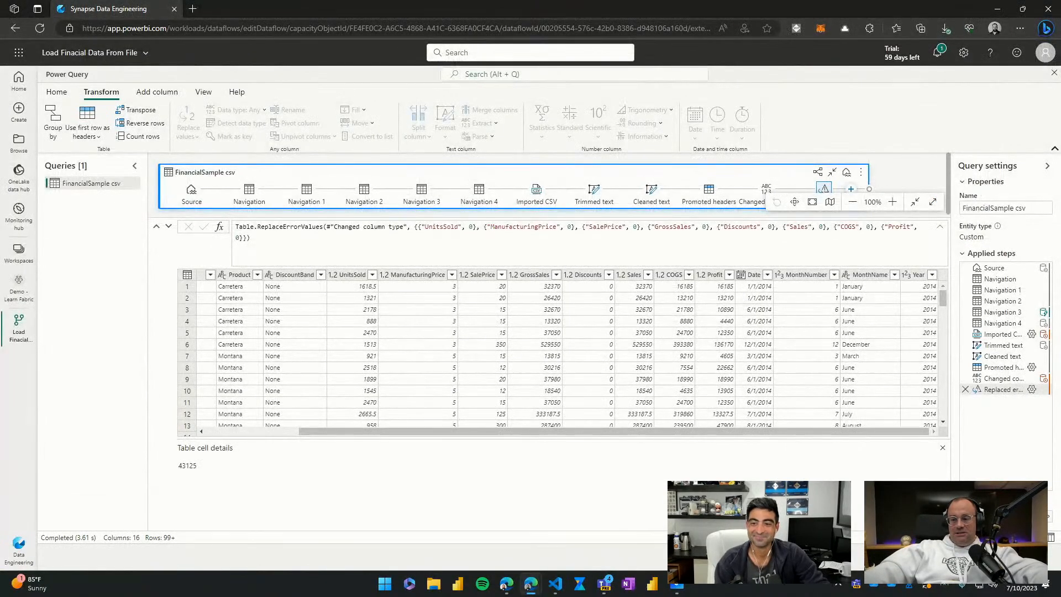
click(1023, 557)
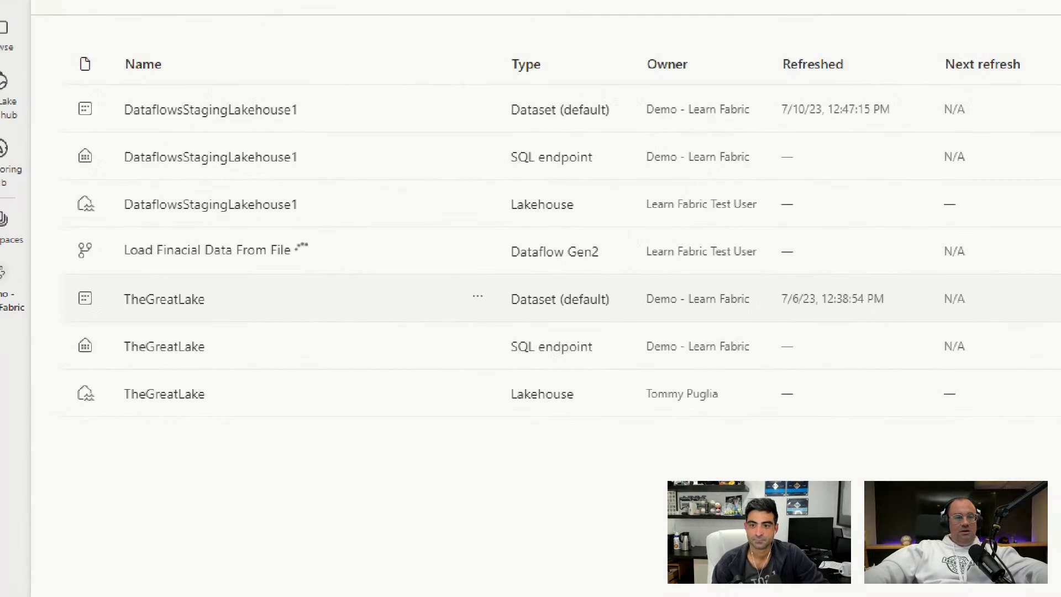
mouse_move(58, 227)
mouse_down()
mouse_move(325, 266)
mouse_move(354, 239)
mouse_up()
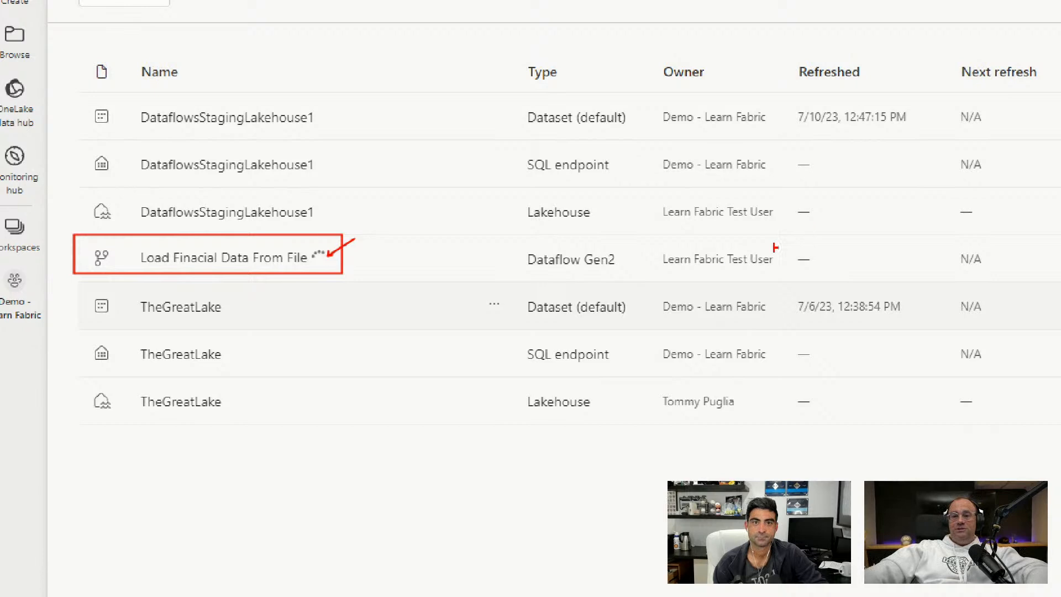
mouse_move(649, 237)
mouse_down()
mouse_move(913, 280)
mouse_move(929, 234)
mouse_up()
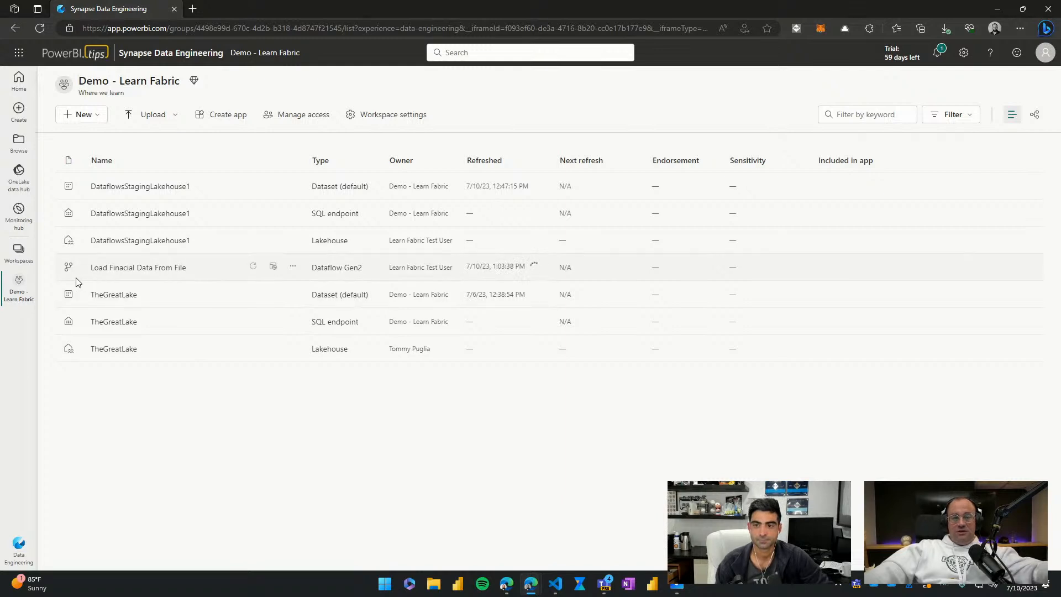
key(ctrl+1)
click(89, 252)
drag(88, 252, 354, 291)
drag(801, 241, 966, 302)
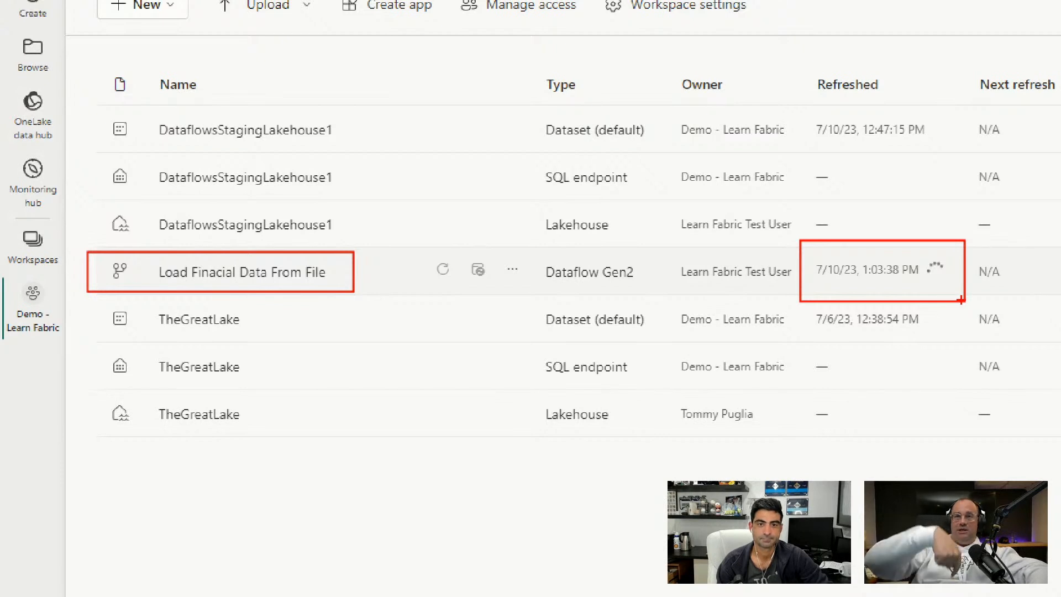
key(Escape)
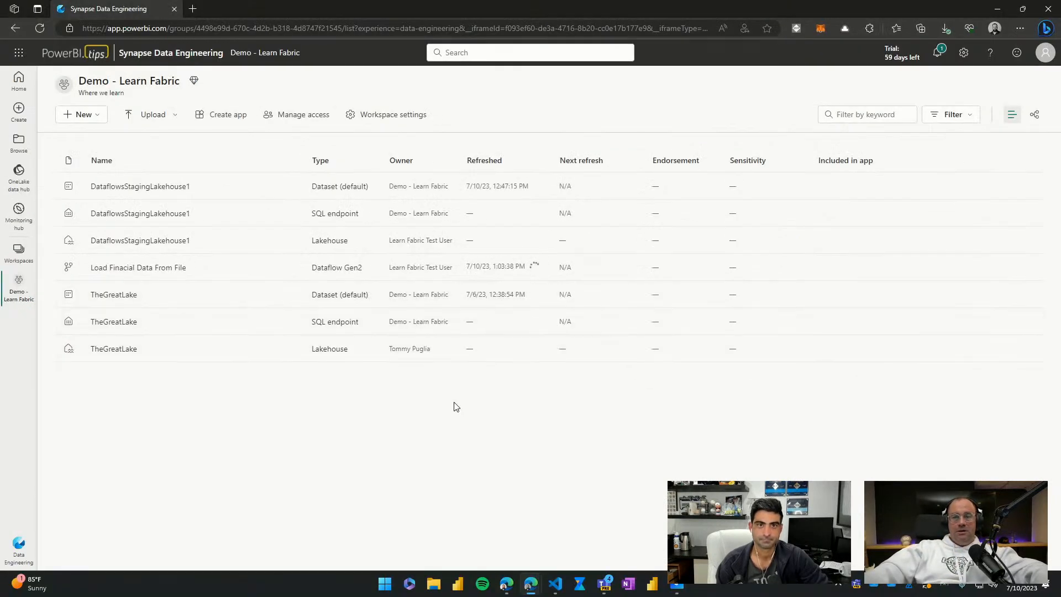